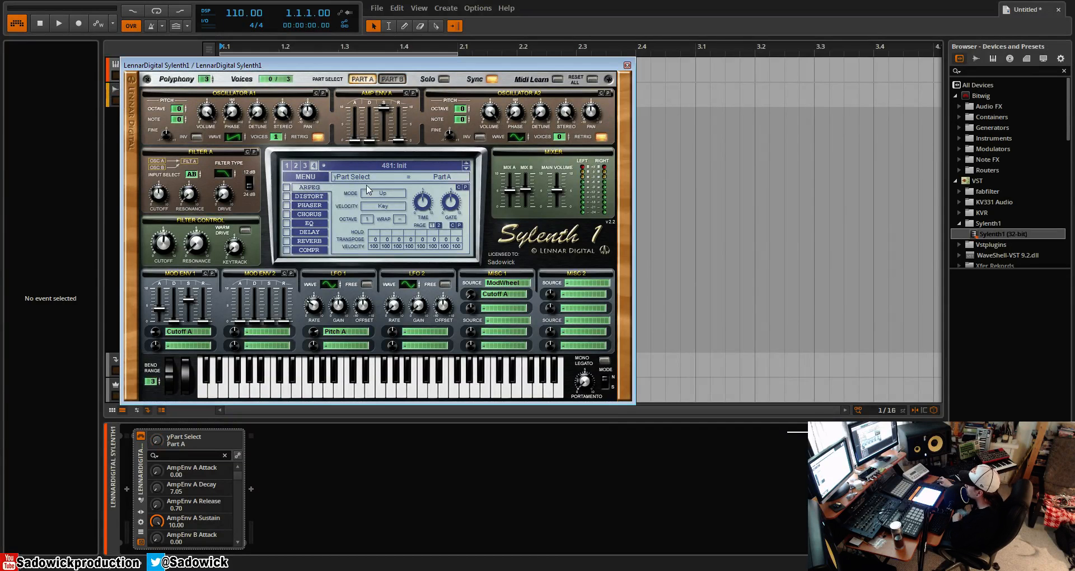
- Initialize the current Sylenth1 preset, 481, to clear all its modulation and envelope settings
left_click(315, 177)
left_click(317, 291)
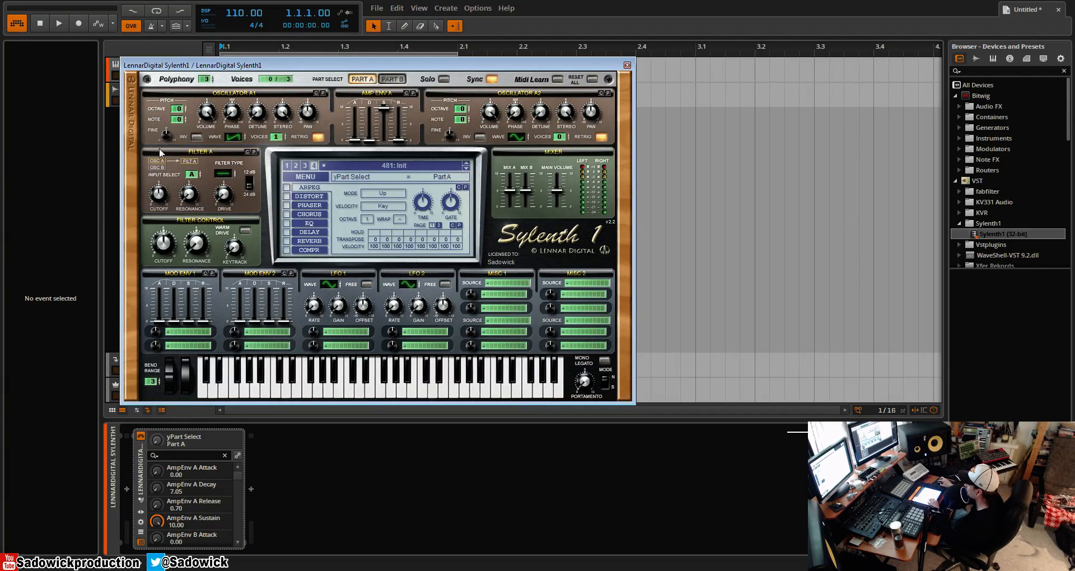
- Shift oscillator A1's octave and return it to 0
left_click_drag(180, 115, 181, 108)
left_click(184, 106)
left_click(186, 110)
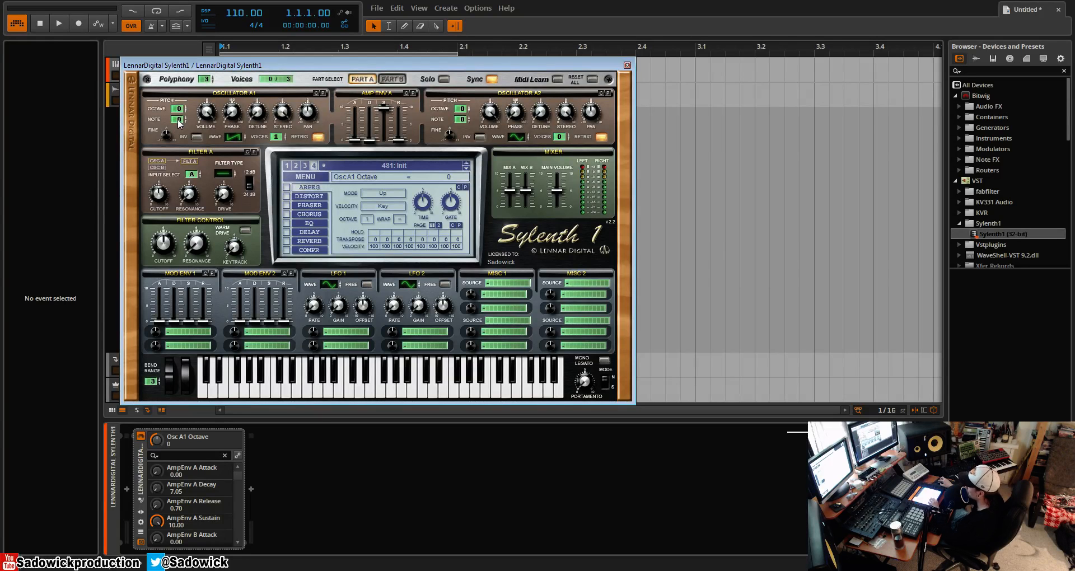
- Tune oscillator A1 up to note +7 and add oscillator A2 as a Saw wave with one voice
left_click_drag(179, 122, 185, 114)
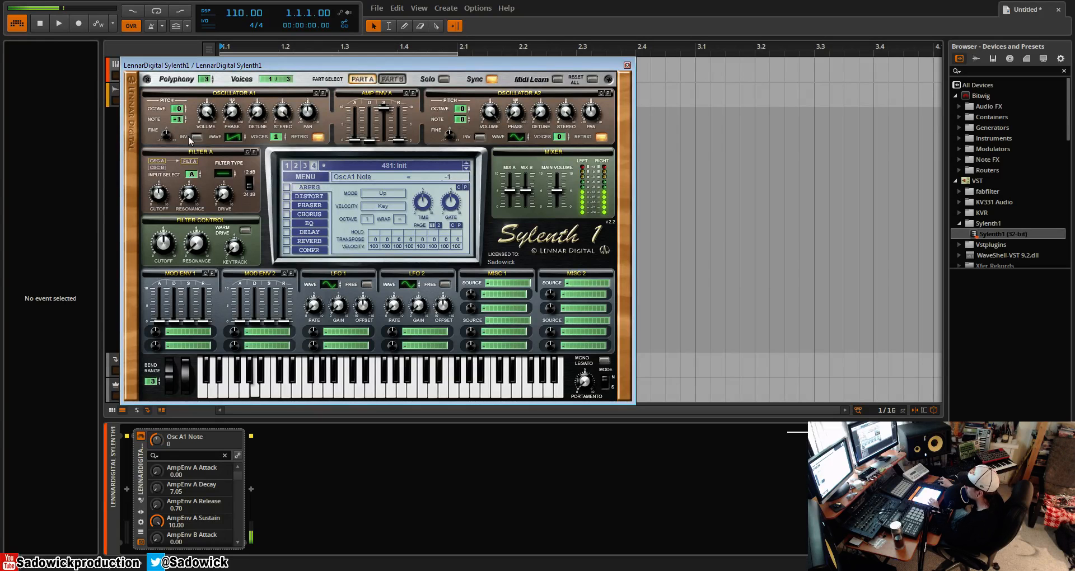
left_click(517, 137)
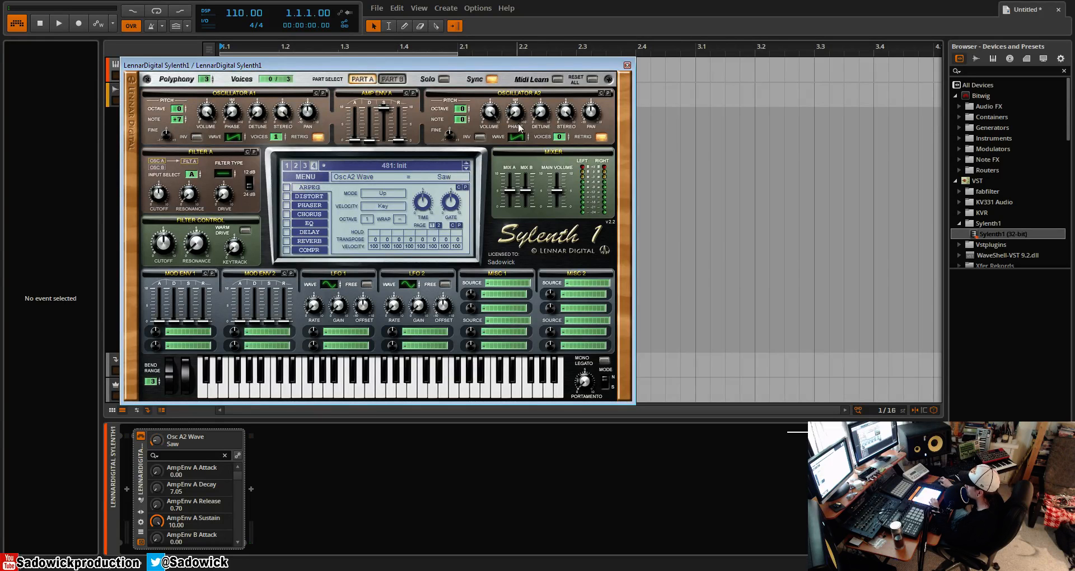
left_click(469, 106)
left_click(568, 135)
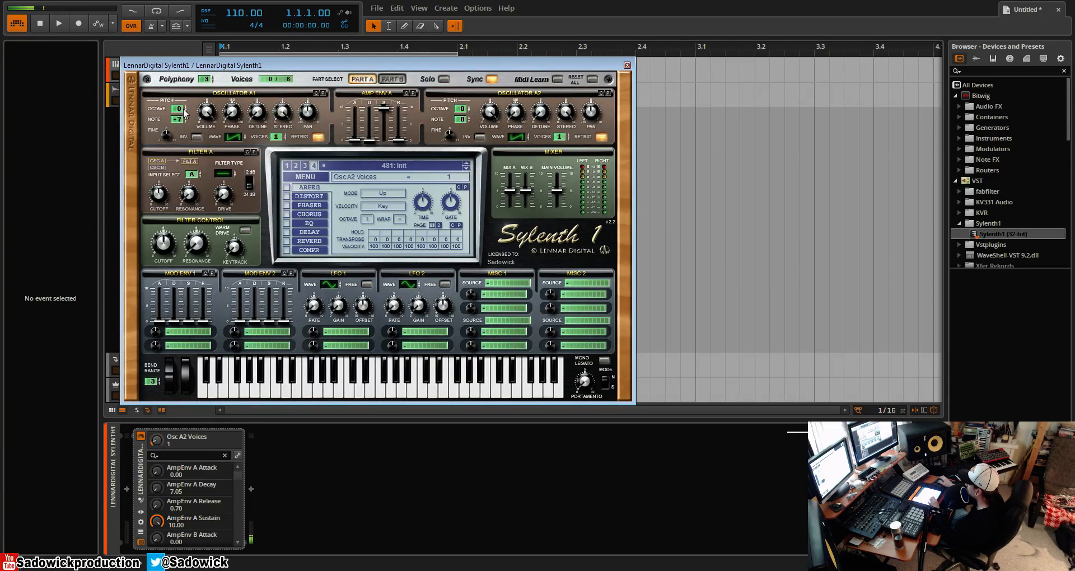
- Initialize the patch again and leave oscillator A1 at one voice
left_click(309, 177)
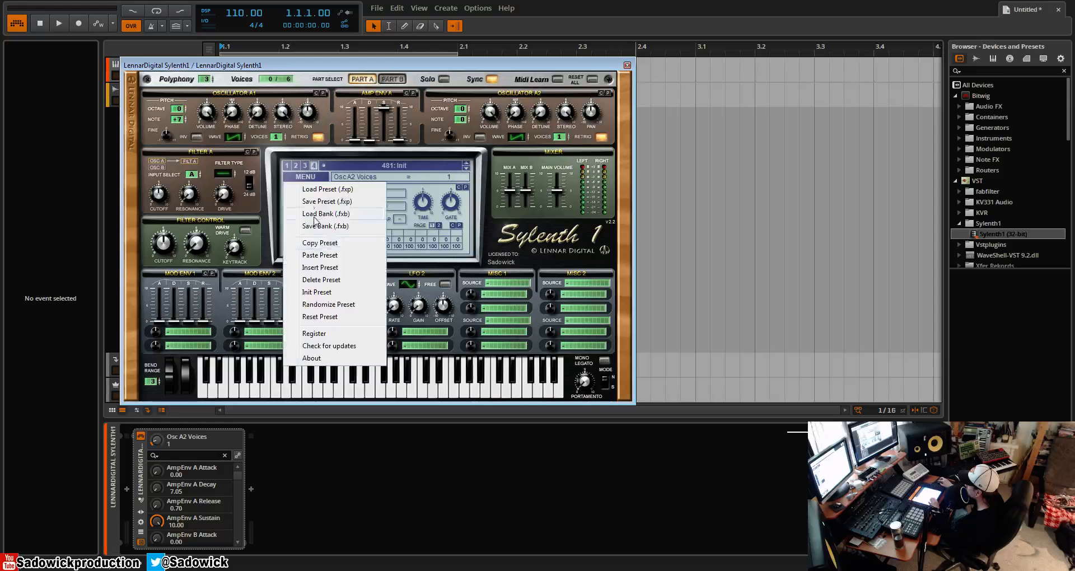
left_click(333, 298)
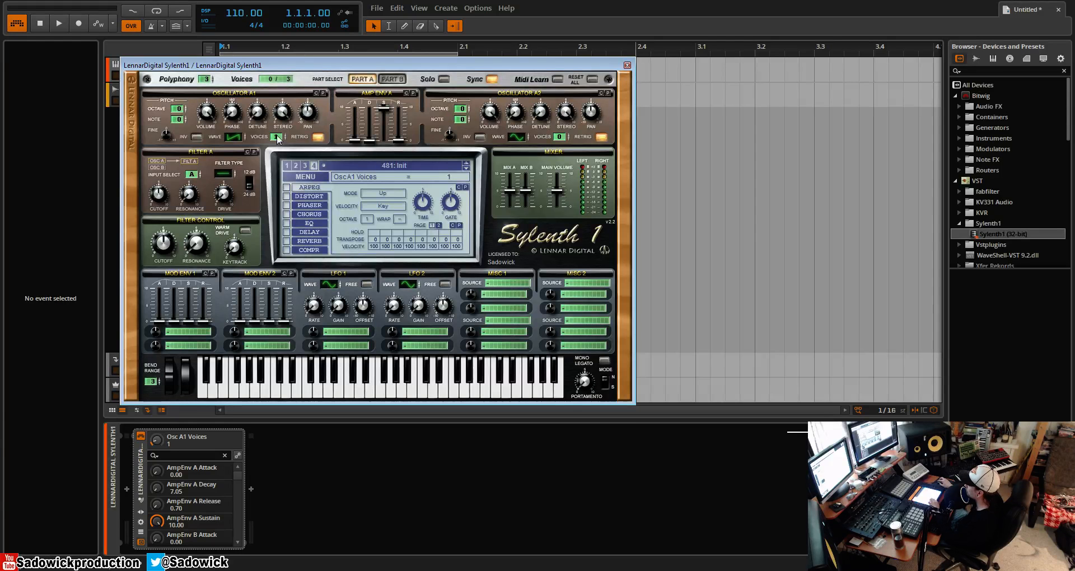
left_click(283, 135)
left_click(282, 133)
left_click(281, 133)
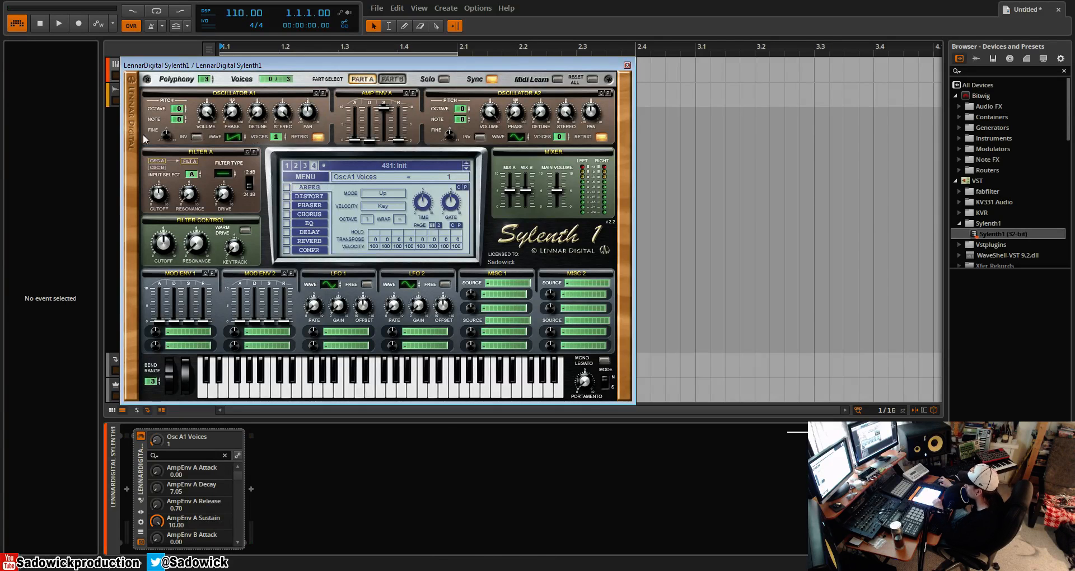
- Sweep oscillator A1's fine tuning and return it to 0.00
left_click(169, 133)
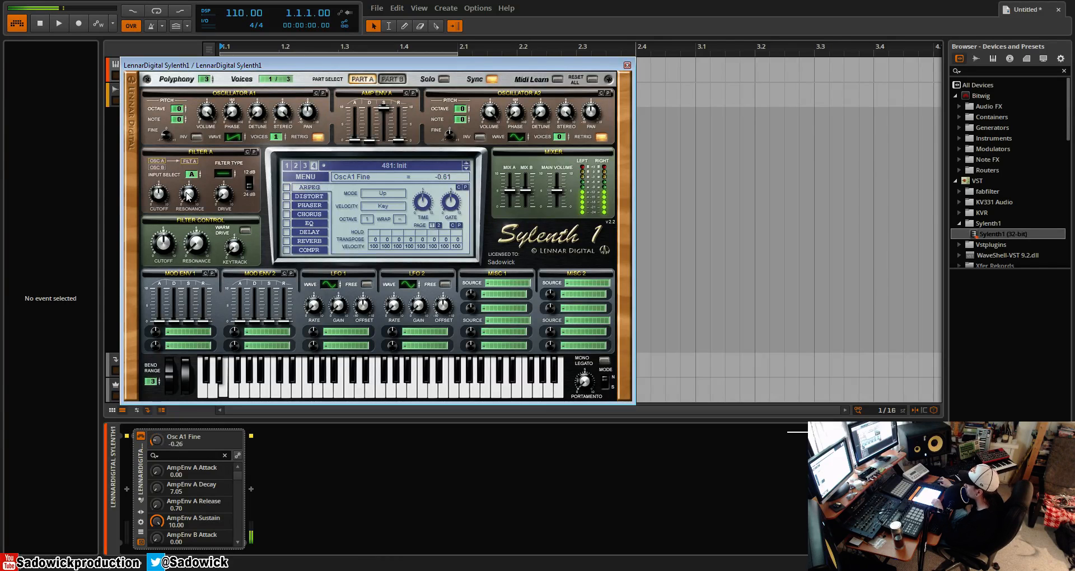
left_click_drag(189, 96, 195, 171)
left_click(167, 137, "ctrl")
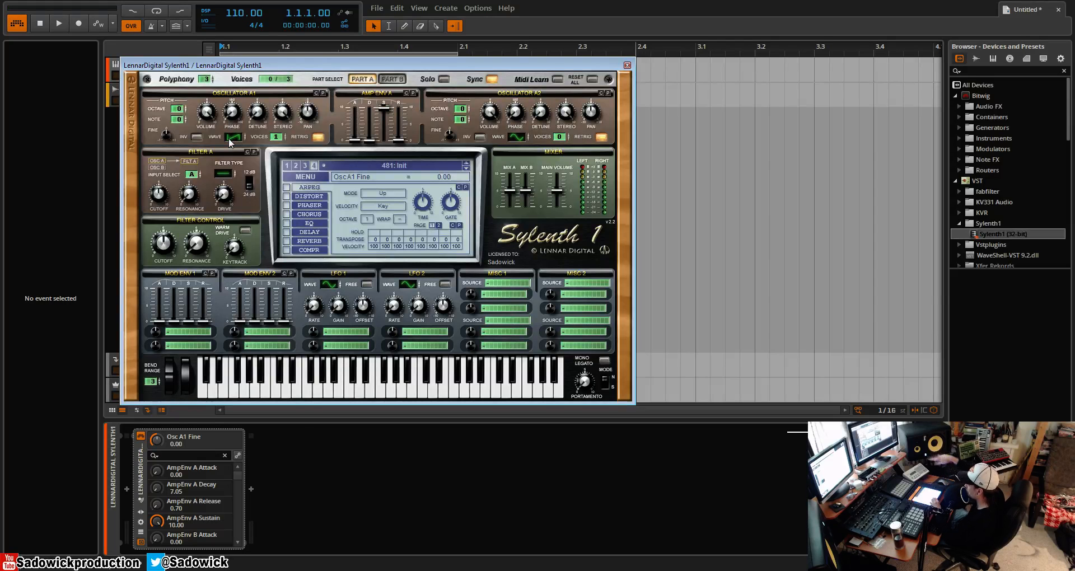
- Toggle oscillator A1's invert option on and back off
left_click(196, 138)
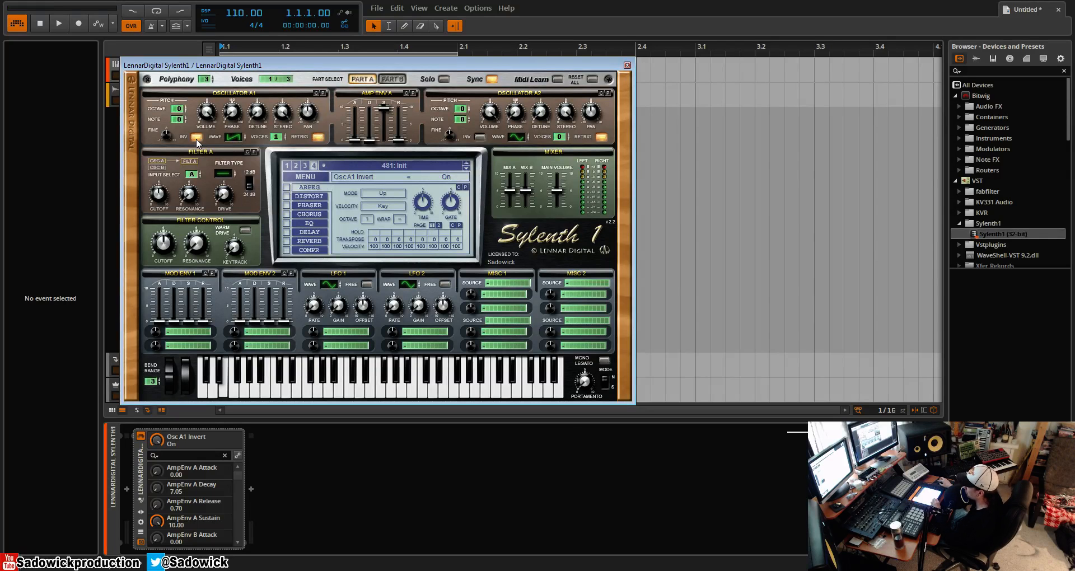
left_click(197, 139)
left_click(196, 139)
left_click(197, 139)
left_click(197, 139)
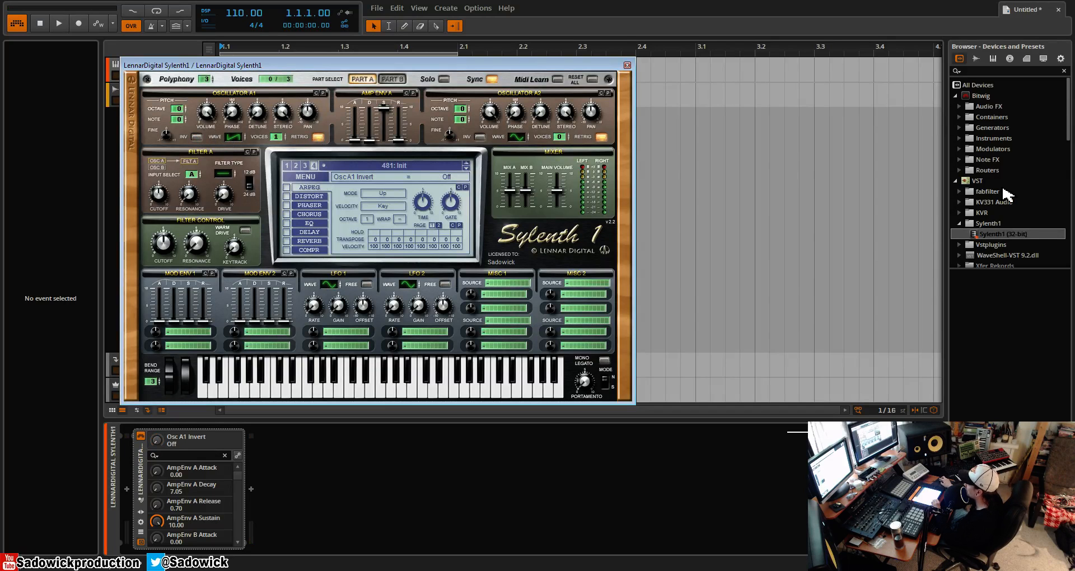
- Load the KVR SignalAnalyzer plugin from the device browser onto the track after Sylenth1
left_click(965, 213)
scroll(994, 232, "down", 5)
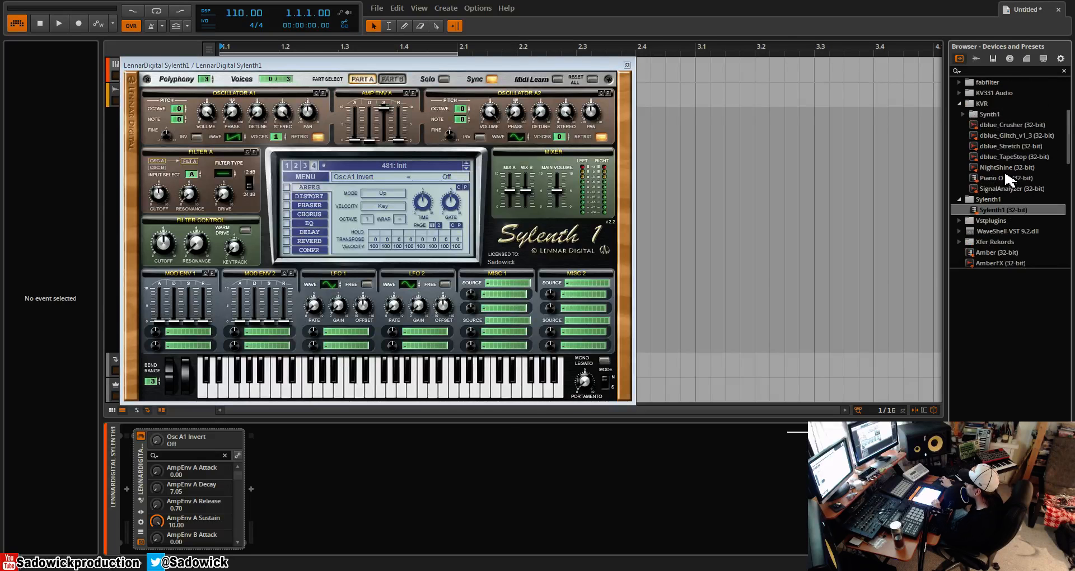
left_click_drag(1005, 188, 692, 448)
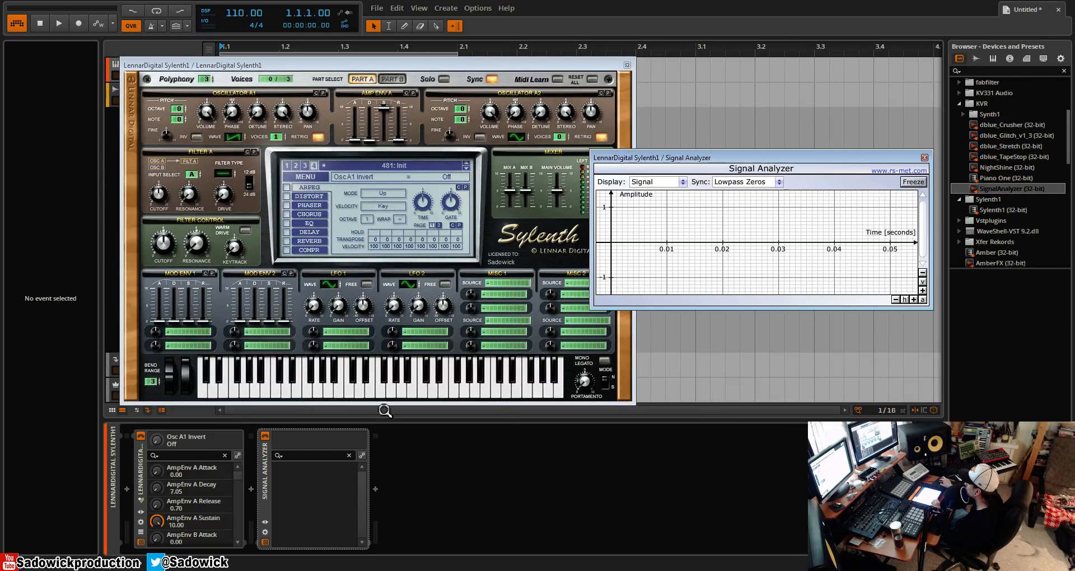
- Arrange the Sylenth1 and Signal Analyzer windows side by side so that neither covers the other
left_click_drag(764, 150, 801, 158)
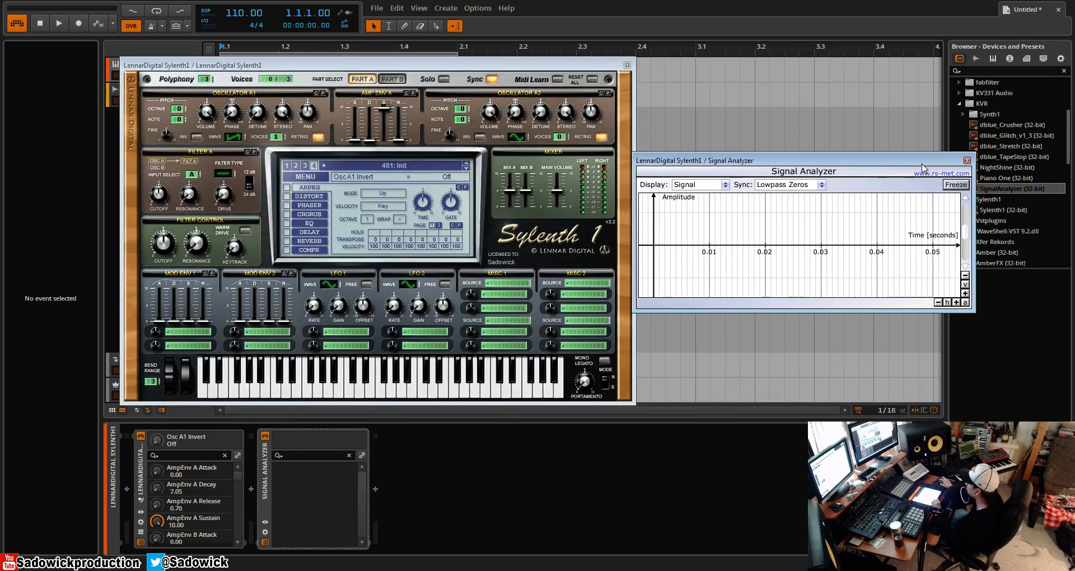
left_click_drag(808, 166, 821, 134)
left_click_drag(444, 62, 403, 57)
left_click_drag(748, 129, 706, 114)
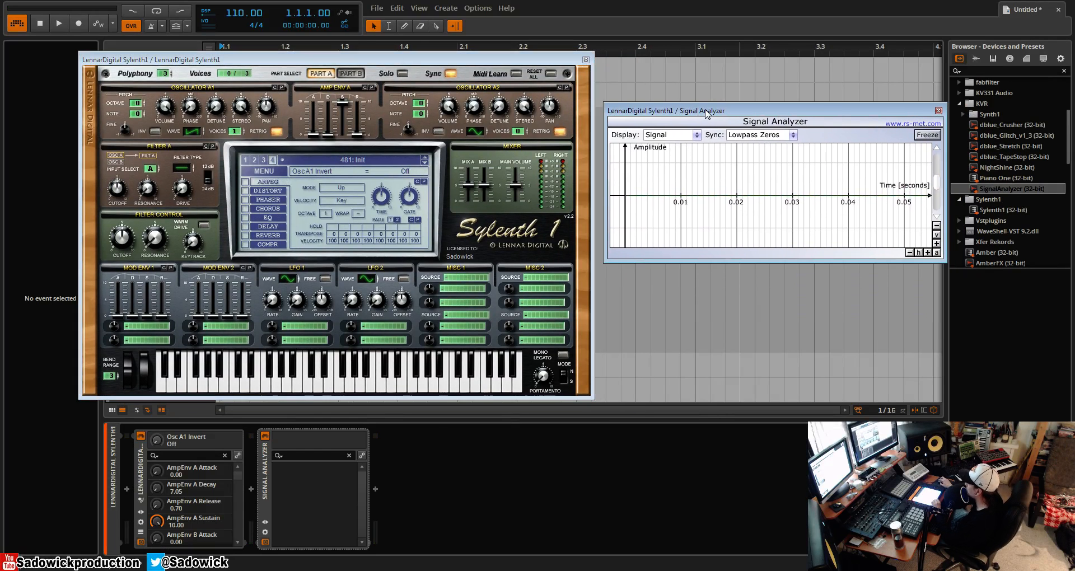
- Toggle oscillator A1's invert on and off while viewing the waveform, and its retrigger off and on again
left_click(156, 132)
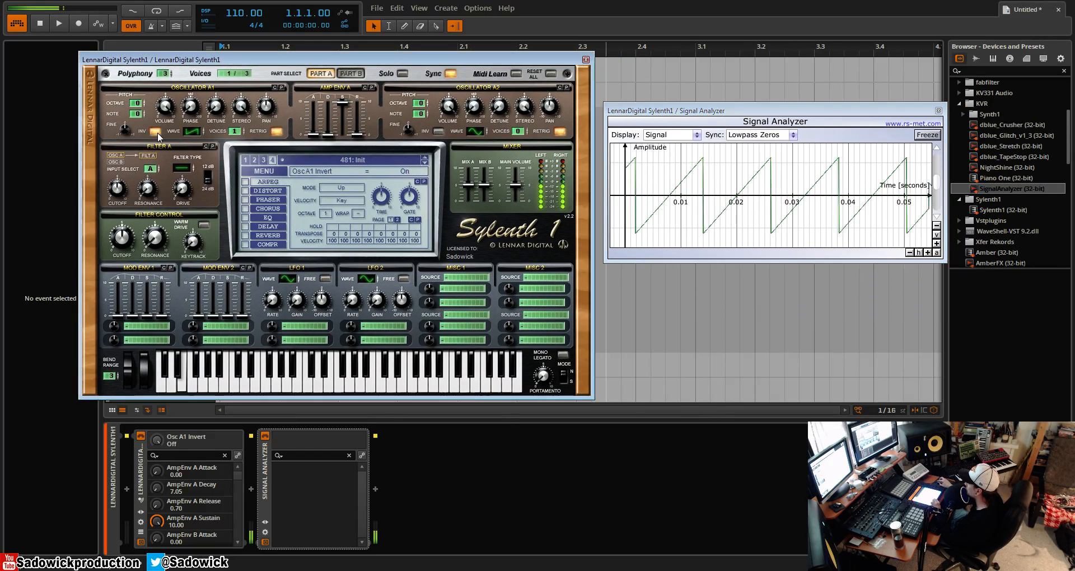
left_click(157, 132)
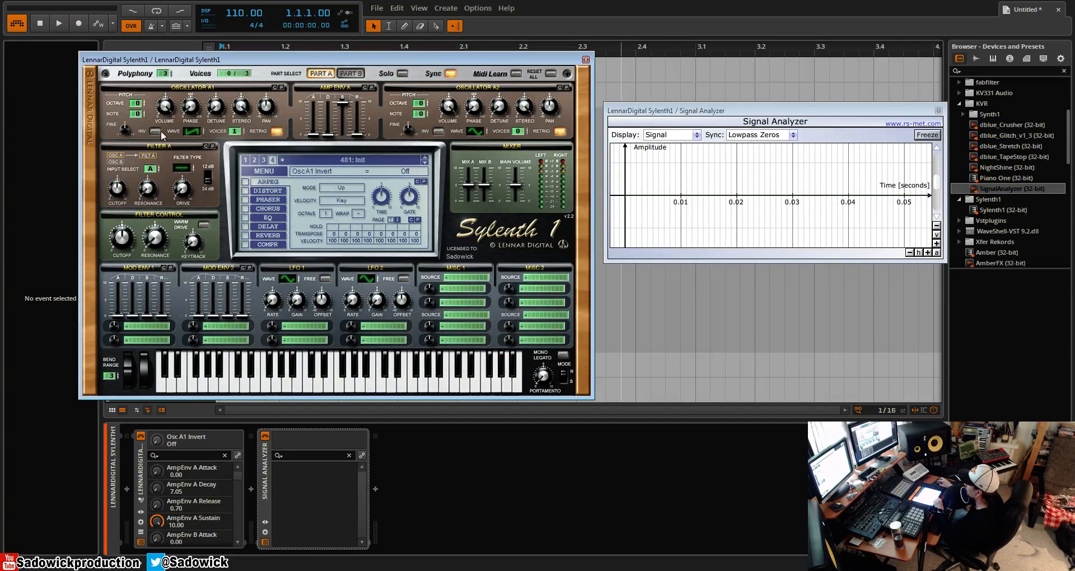
left_click(278, 133)
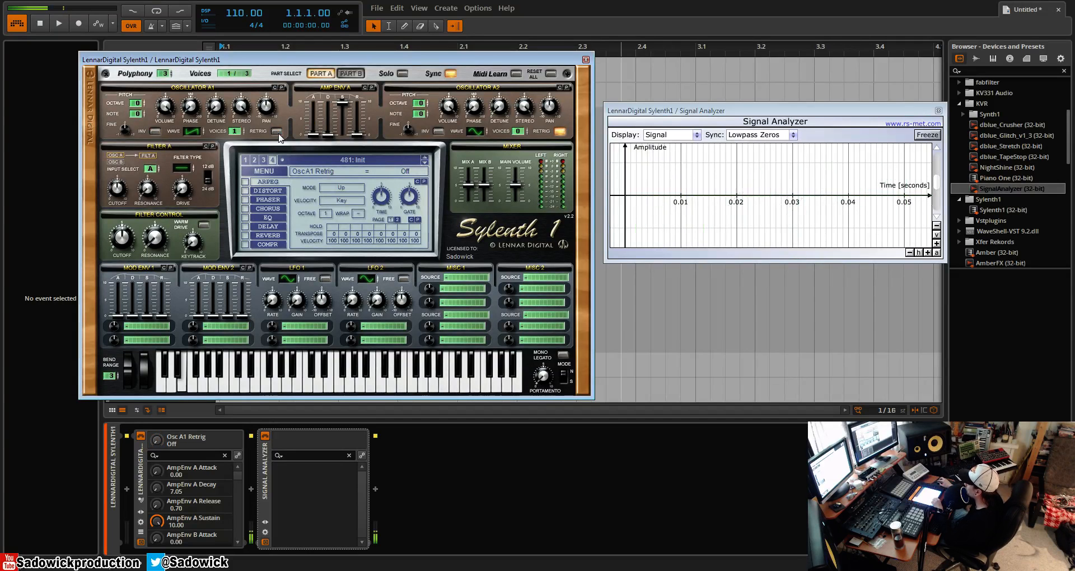
left_click(278, 132)
- Set oscillator A2 to one Saw voice with 0.14 fine tuning, and toggle oscillator A1's retrigger off and on again
left_click(518, 132)
left_click(476, 131)
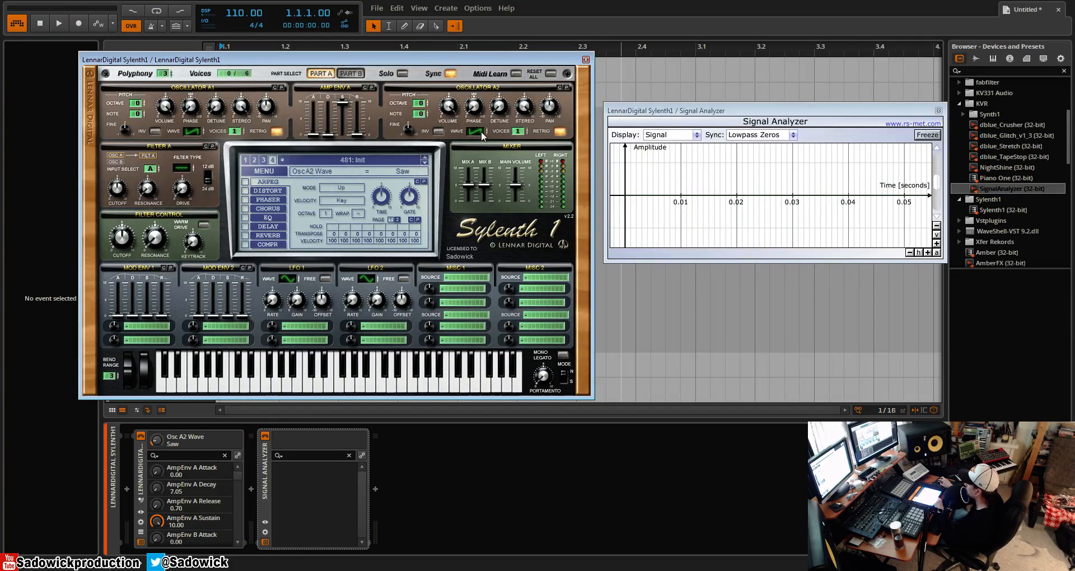
left_click_drag(415, 130, 415, 124)
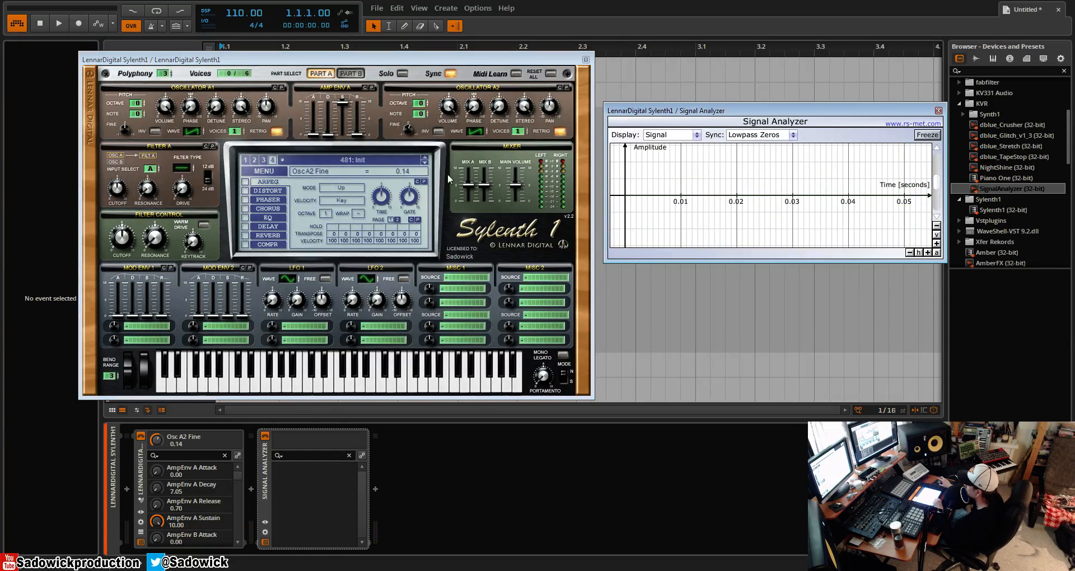
left_click(278, 132)
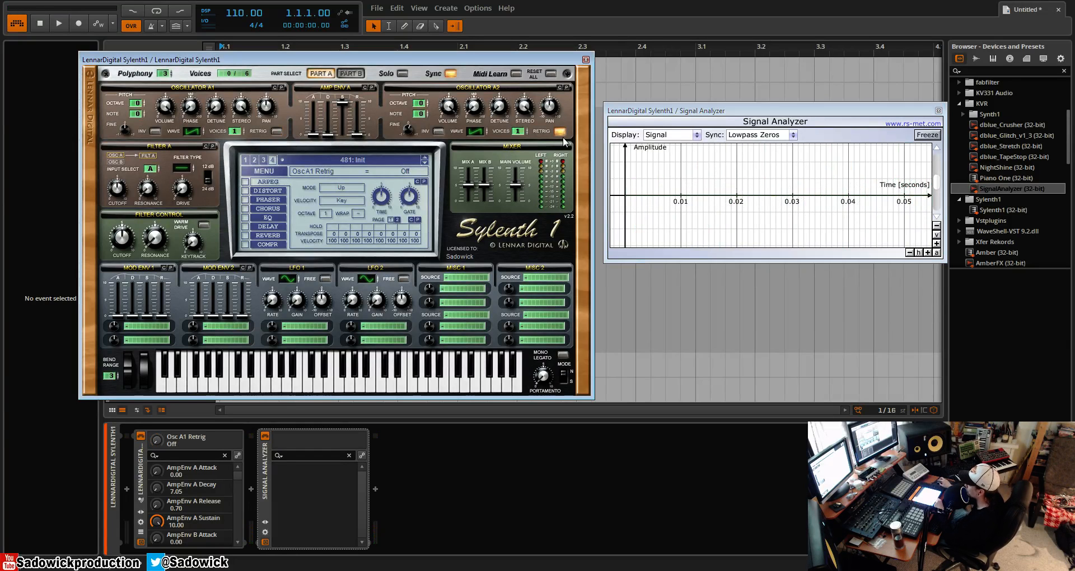
left_click(277, 131)
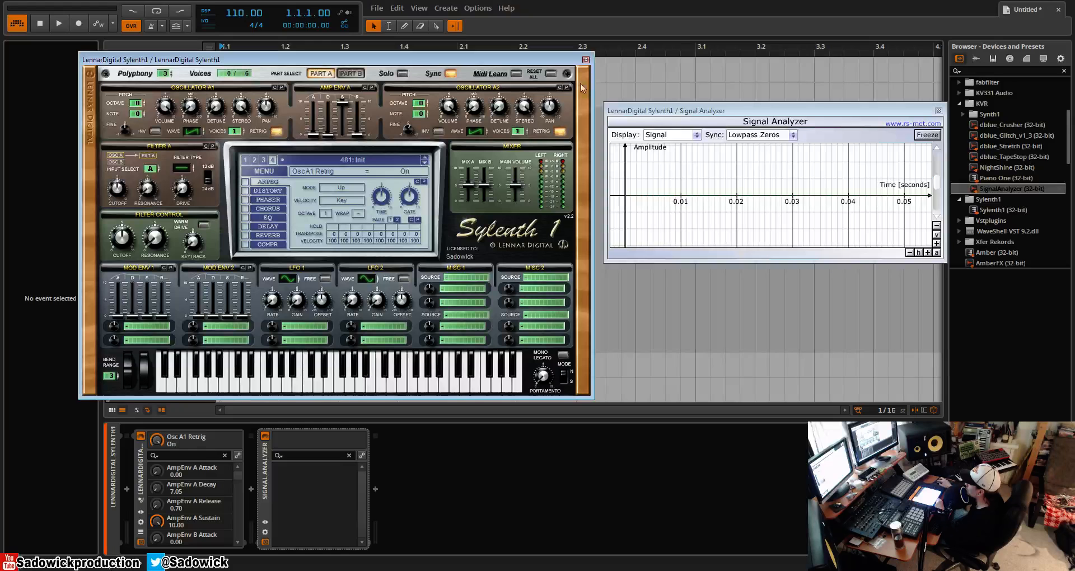
- Switch to preset bank 1 and initialize preset 097, BS TranceDriver
left_click(264, 160)
left_click(254, 160)
left_click(246, 161)
left_click(262, 172)
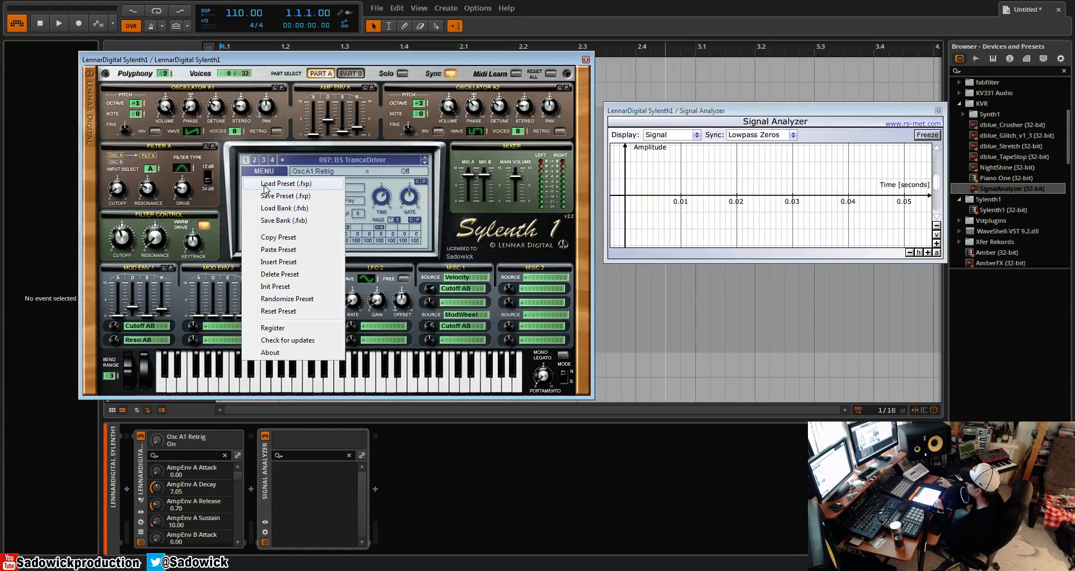
left_click(279, 287)
- Set oscillator A1's wave to Noise and lower its volume to 1.38
left_click_drag(163, 111, 216, 34)
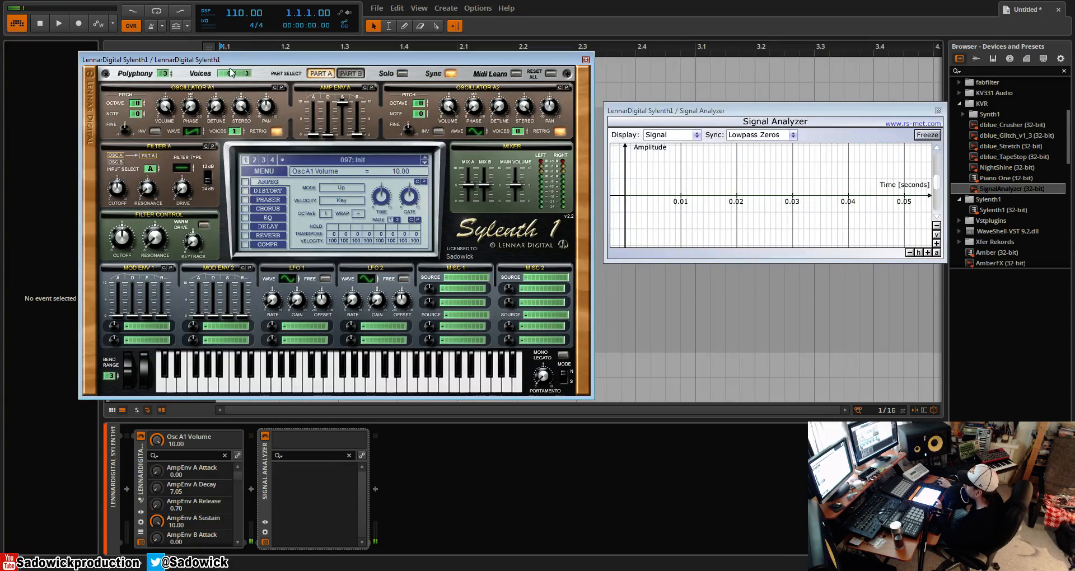
left_click(202, 135)
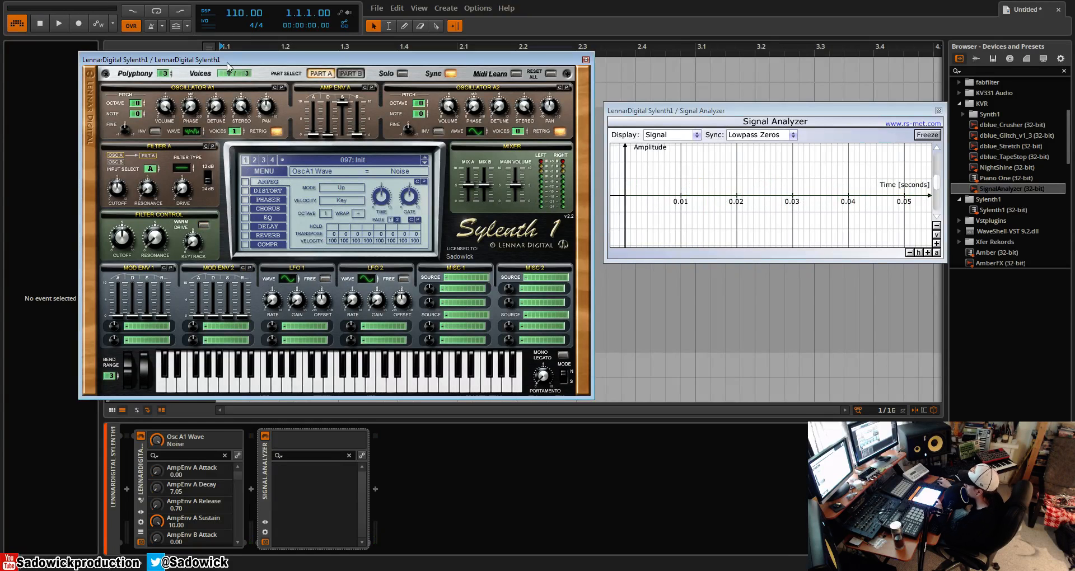
left_click_drag(172, 104, 169, 216)
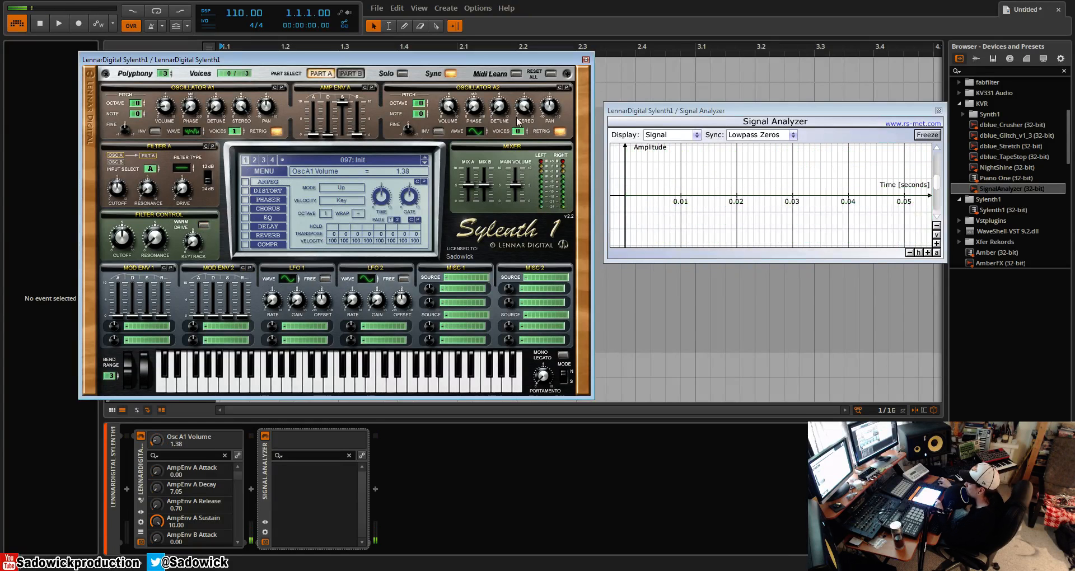
- Add one voice of a pulse wave on oscillator A2 and reduce oscillator A1's volume to 0.43
left_click(526, 129)
left_click_drag(487, 132, 487, 113)
left_click_drag(171, 108, 172, 122)
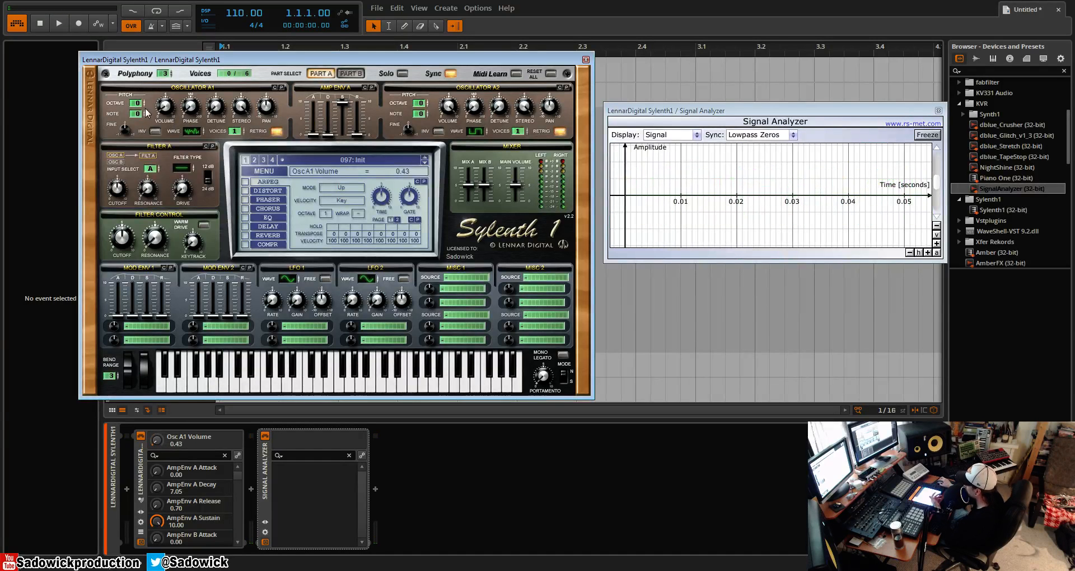
- Initialize preset 097 again to discard the noise and pulse layer
left_click(259, 172)
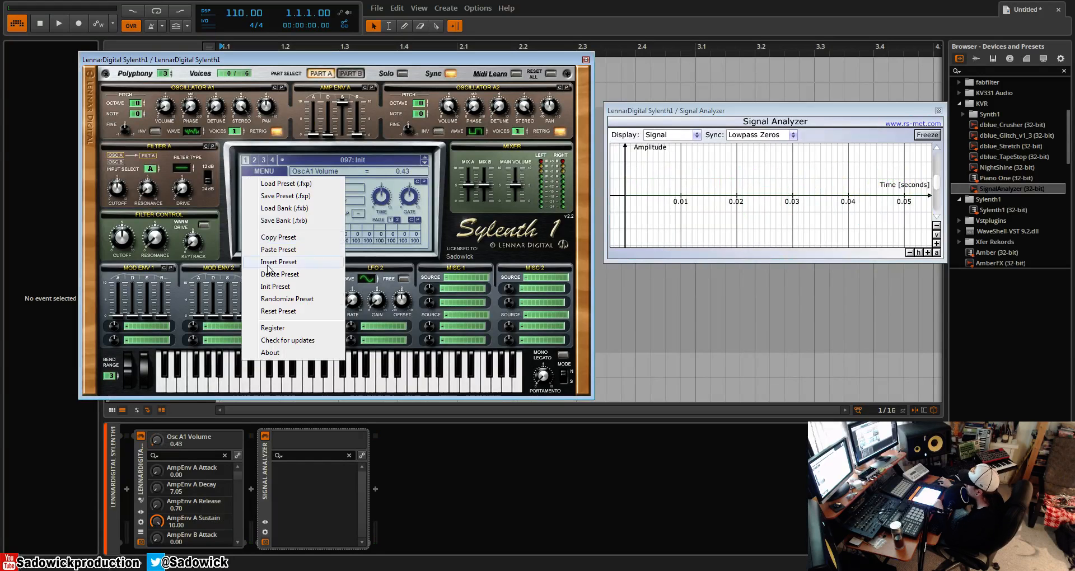
left_click(291, 290)
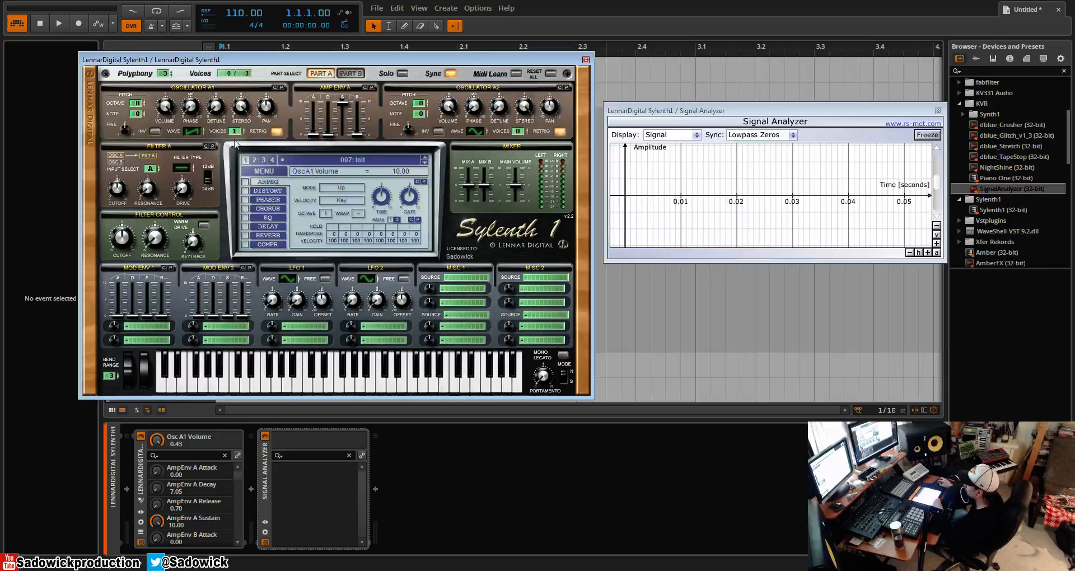
left_click(260, 175)
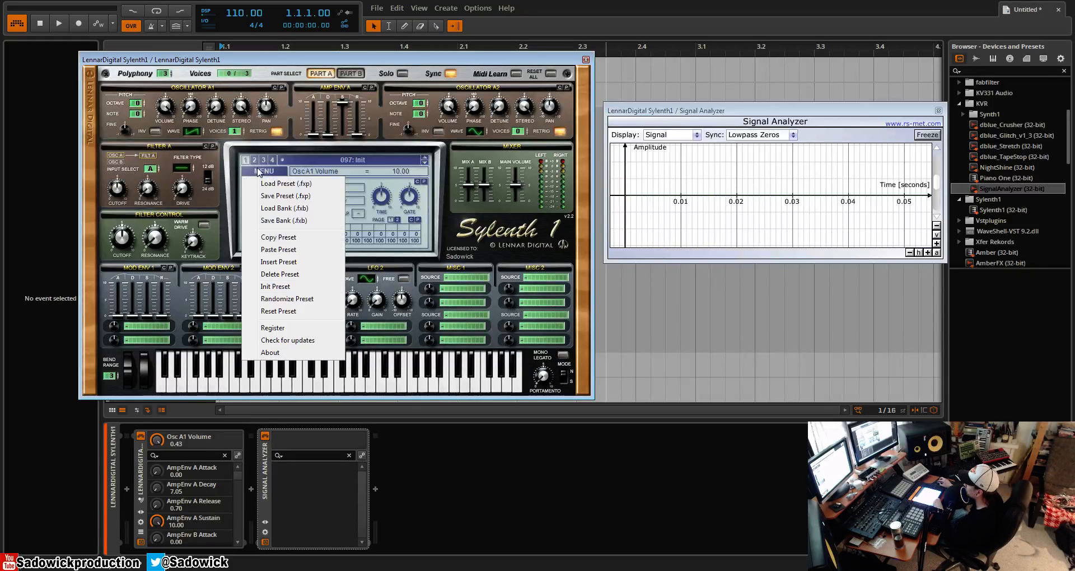
left_click(300, 286)
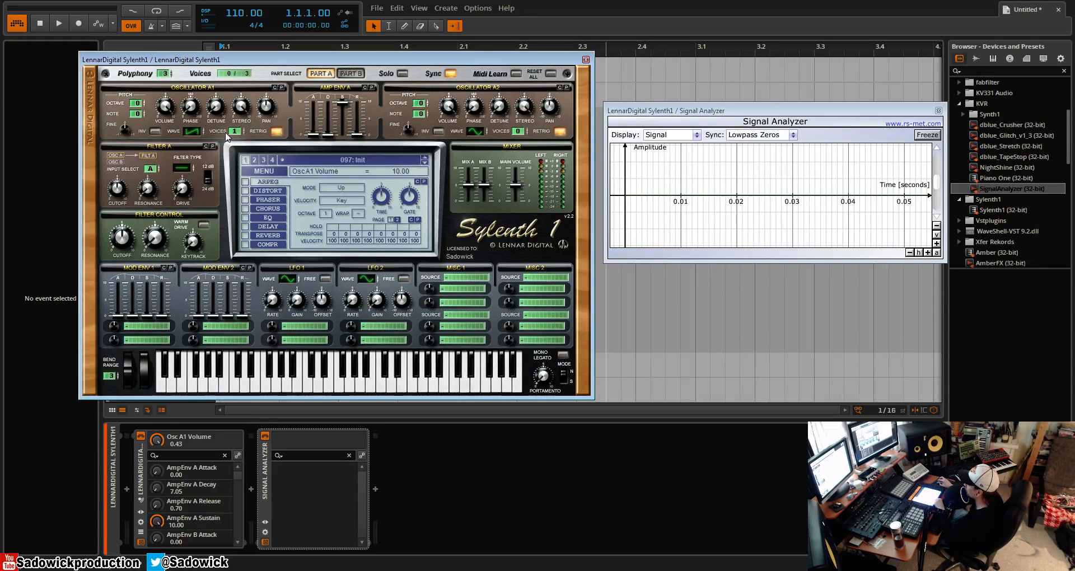
- Set oscillators A1 and A2 to Pulse waves, with A1's phase at 0 degrees and one voice on A2
left_click(194, 106)
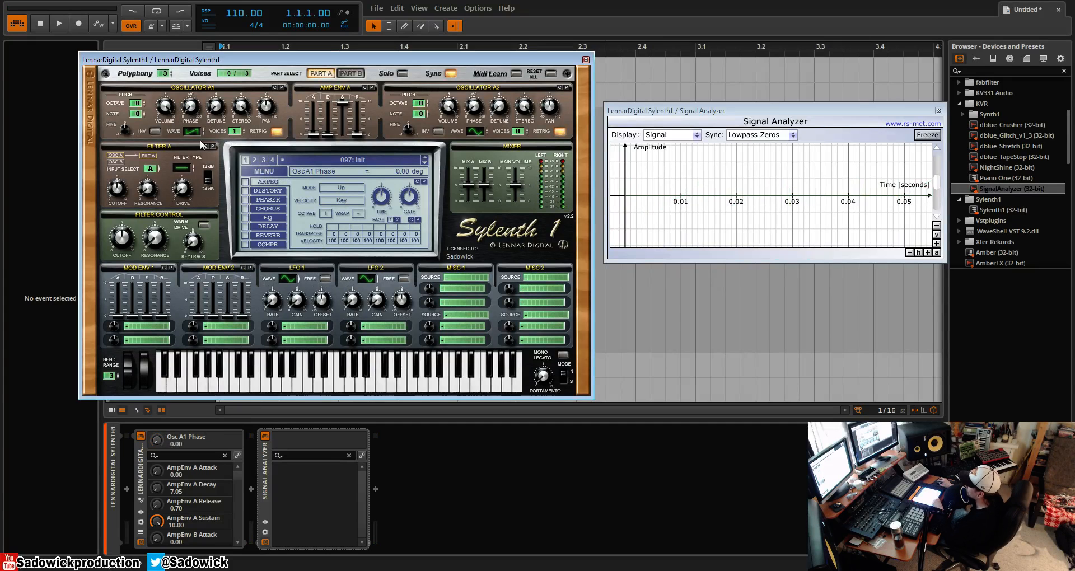
left_click_drag(473, 132, 485, 115)
left_click_drag(195, 133, 200, 119)
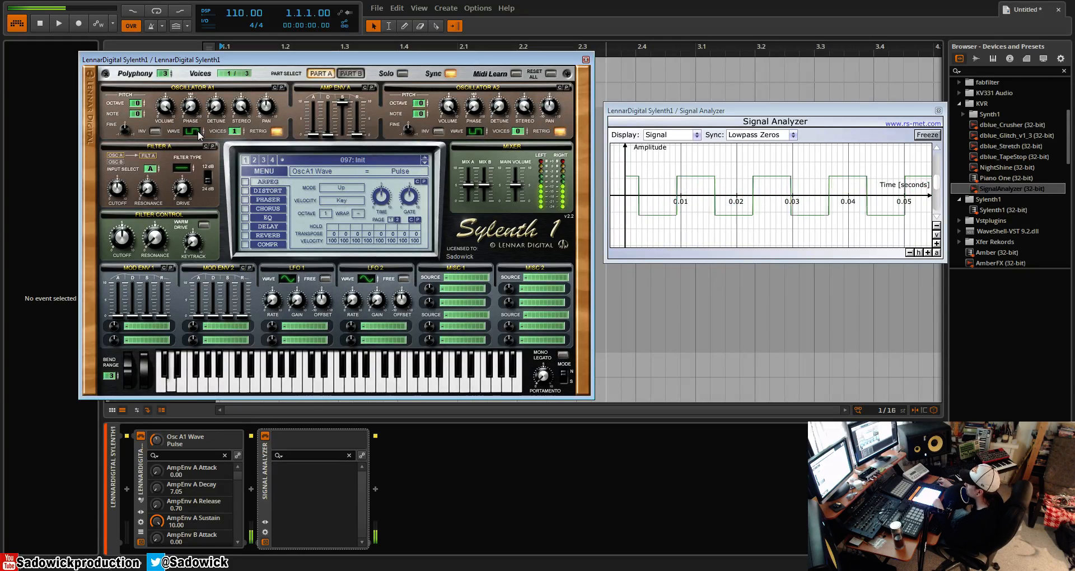
left_click(527, 132)
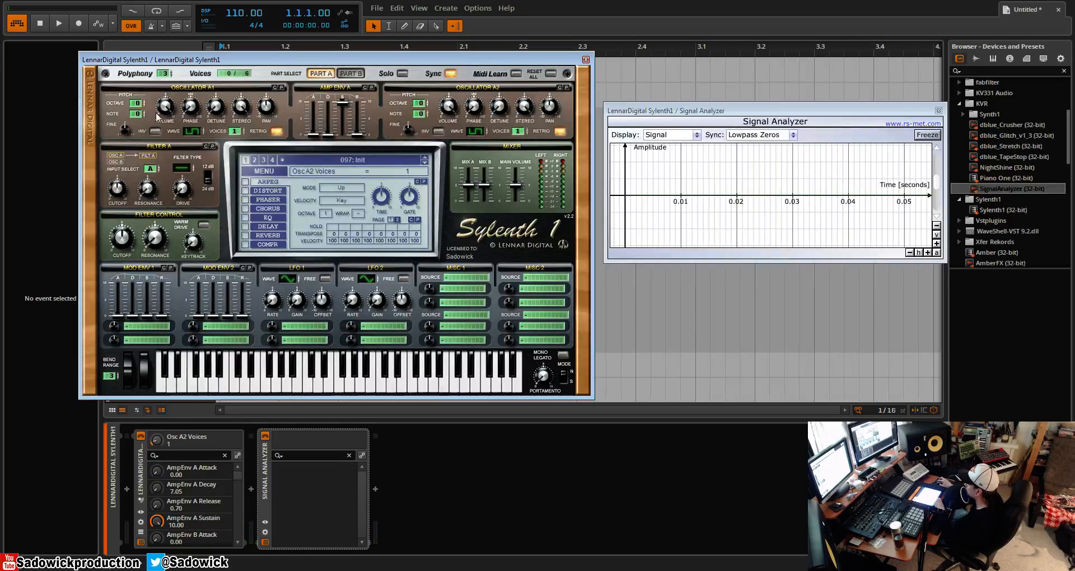
- Set oscillator A2's wave to Saw and sweep oscillator A1's phase, ending at 123.43 degrees
left_click_drag(191, 115, 200, 87)
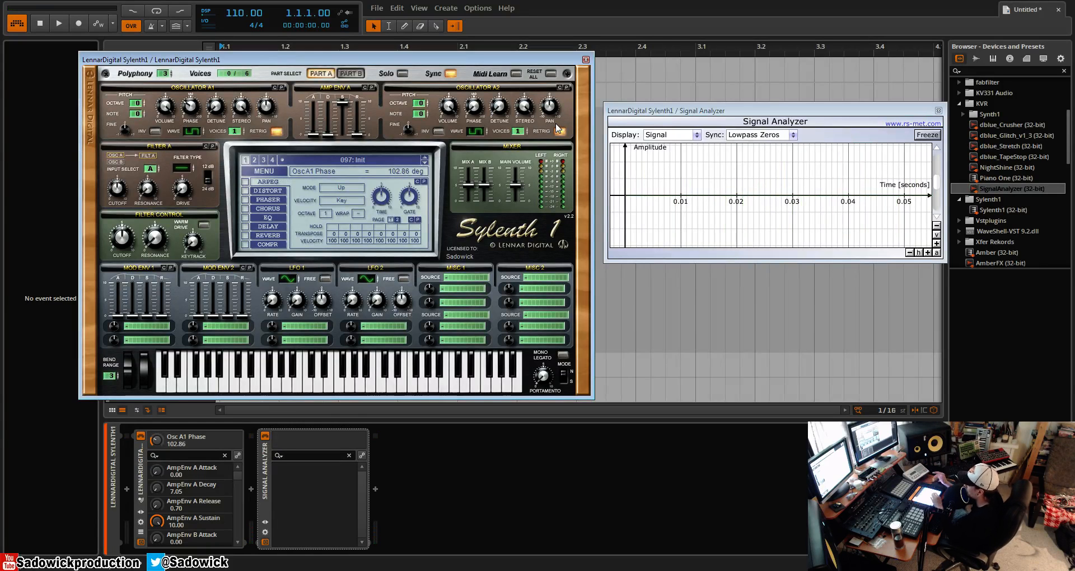
left_click(475, 133)
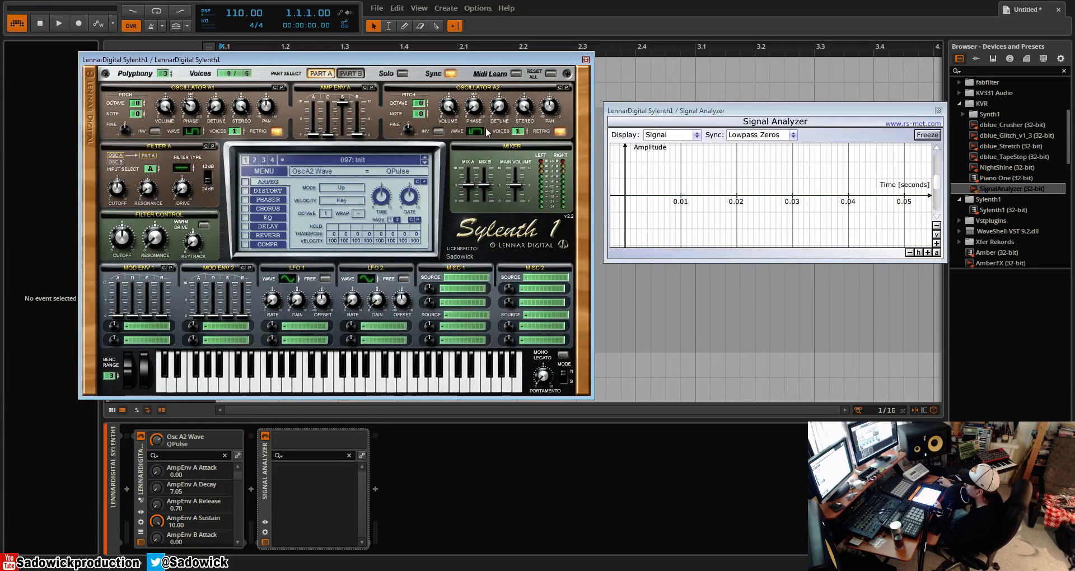
left_click(475, 132)
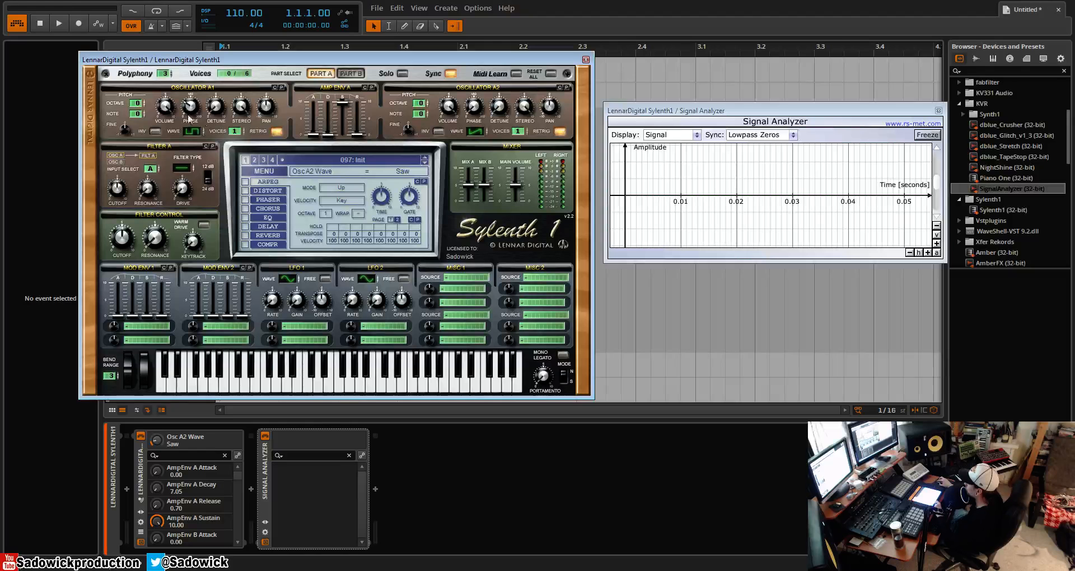
mouse_move(191, 108)
left_mouse_down()
mouse_move(195, 90)
mouse_move(192, 116)
left_mouse_up()
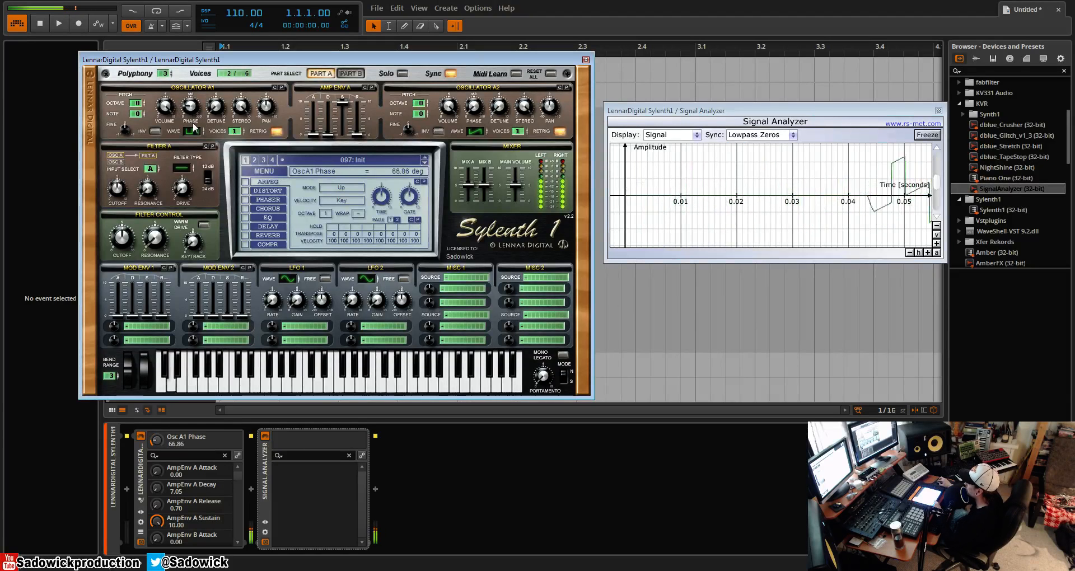
left_click(192, 132)
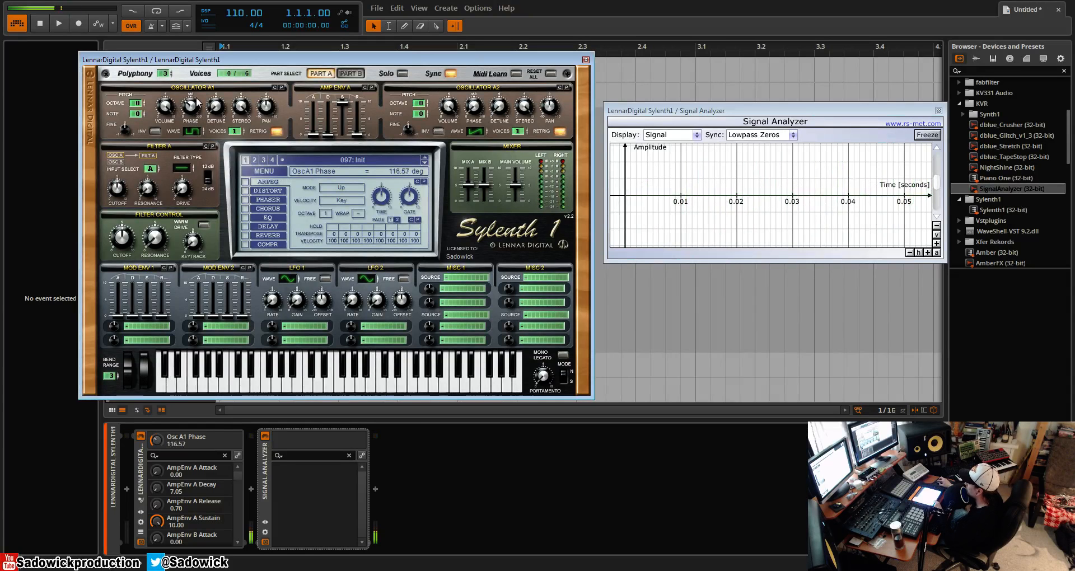
left_click_drag(194, 110, 197, 101)
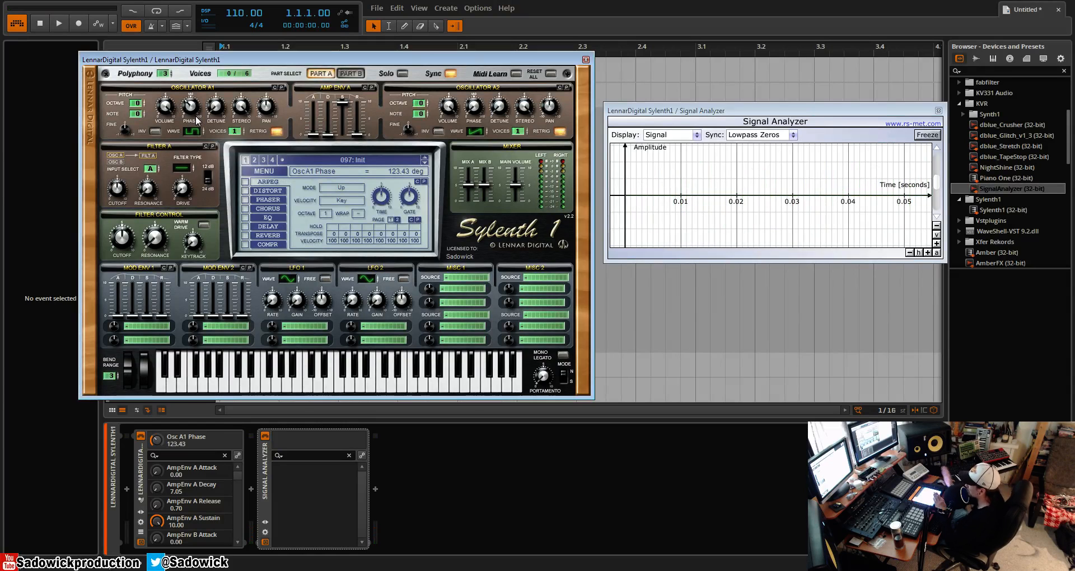
- Initialize preset 097 and give oscillator A1 eight voices with a detune of 4.52
left_click(273, 169)
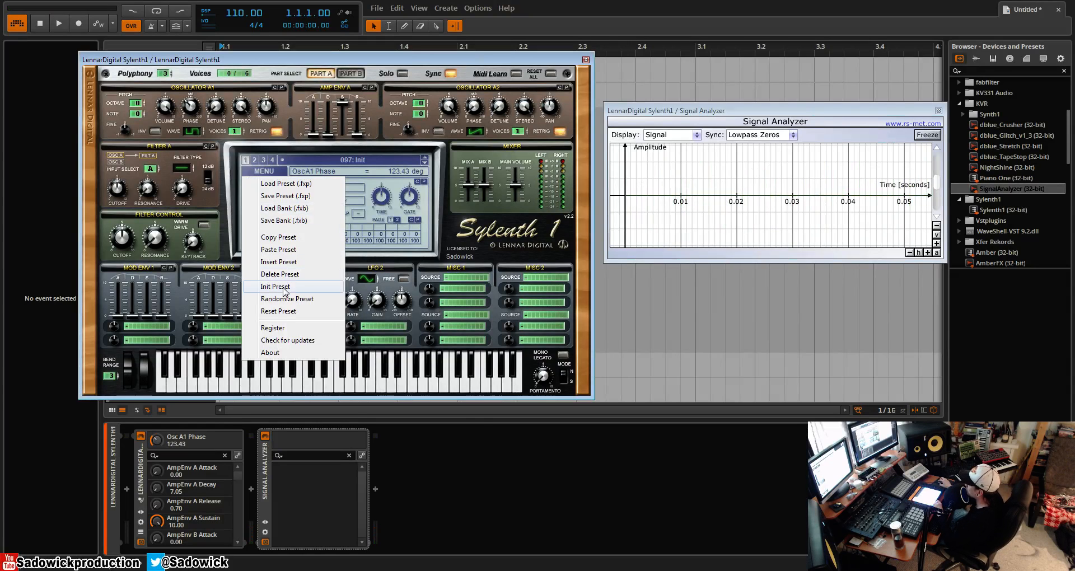
left_click(285, 287)
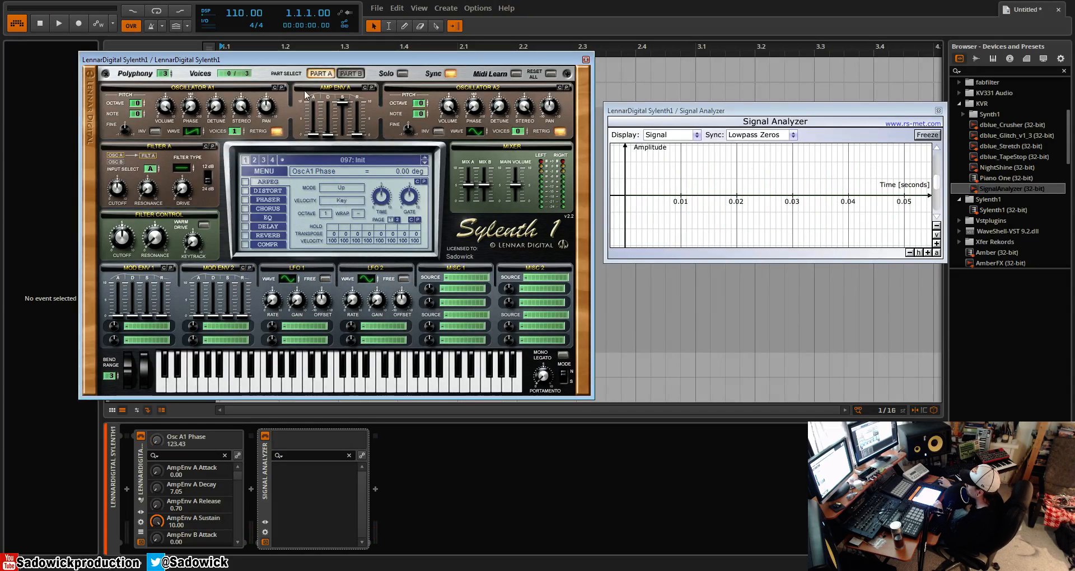
left_click(239, 135)
left_click_drag(242, 119, 256, 74)
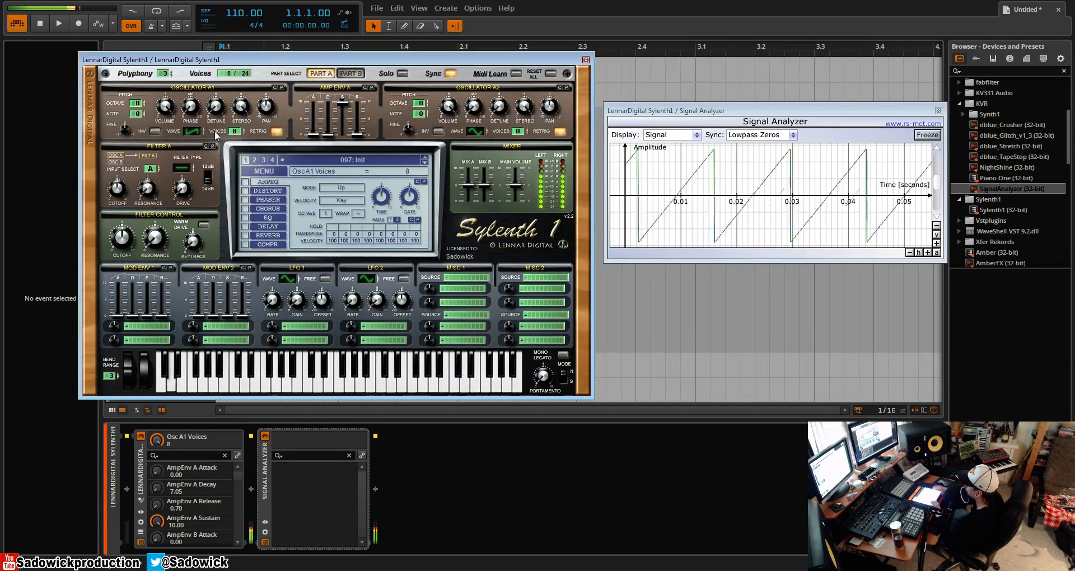
left_click(936, 243)
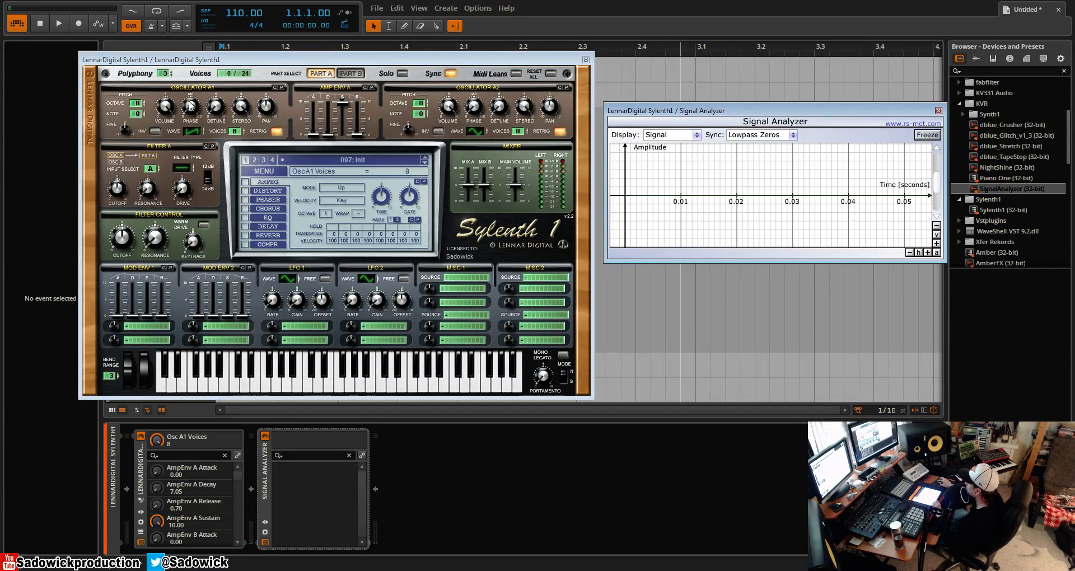
mouse_move(215, 107)
left_mouse_down()
mouse_move(233, 61)
mouse_move(217, 124)
left_mouse_up()
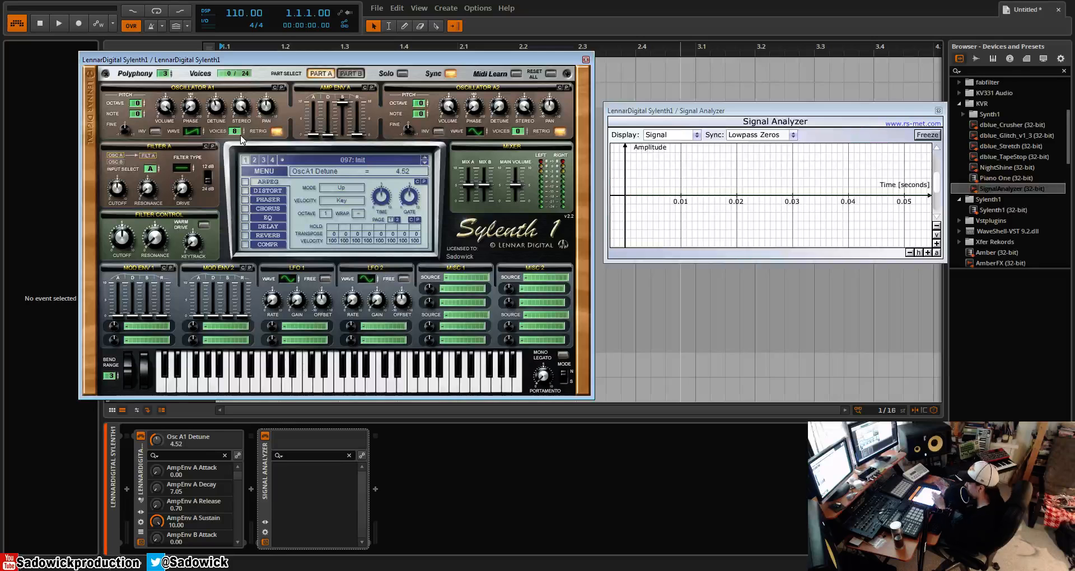
- Toggle oscillator A1's retrigger off, on and off again, and set its stereo to 0.00
left_click(280, 133)
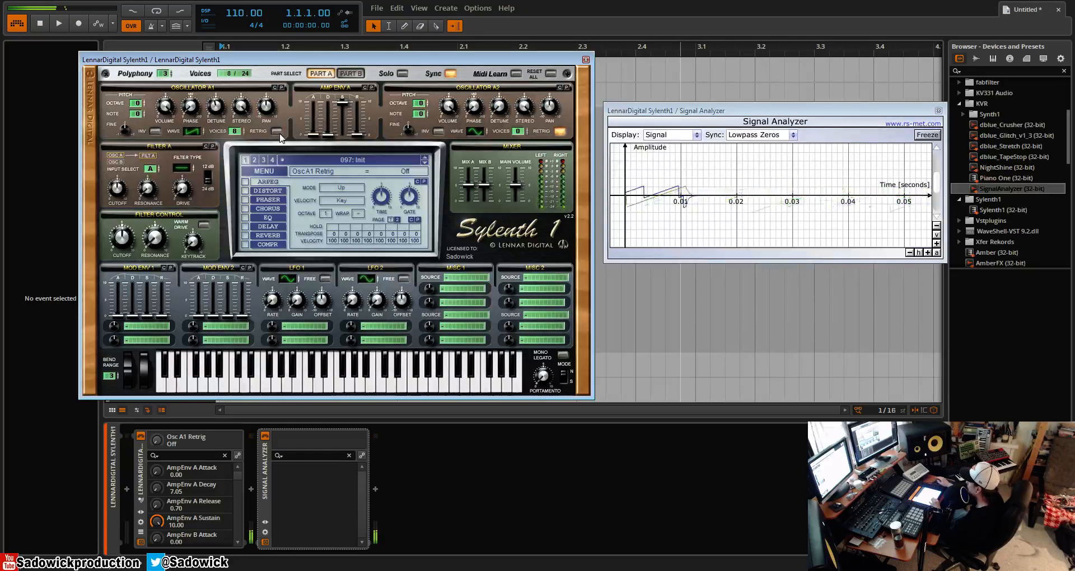
left_click(280, 136)
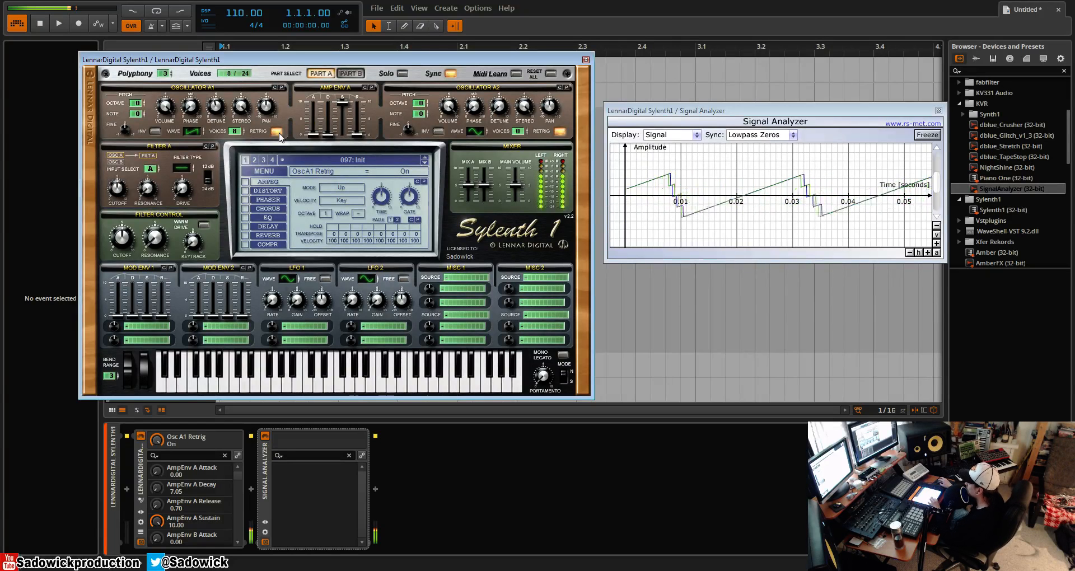
left_click(277, 133)
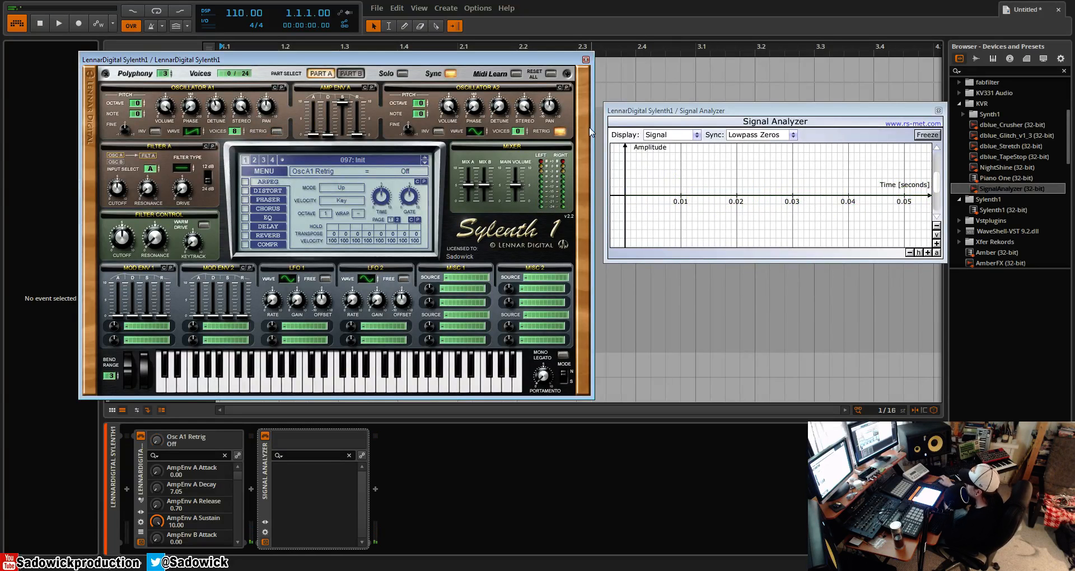
left_click(248, 110)
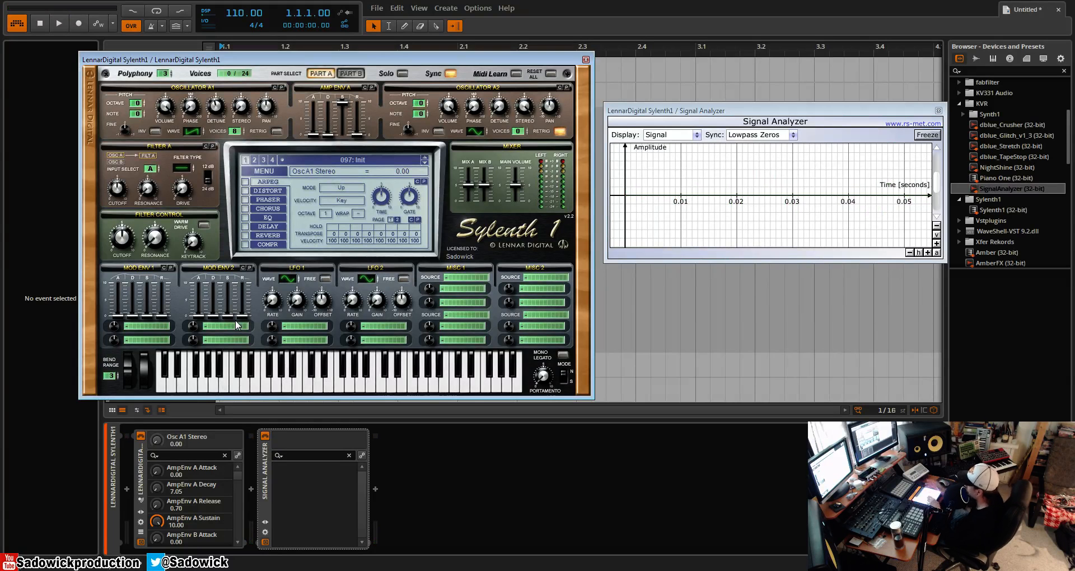
- Pan oscillator A1 to 10.00 and back to 0.00, and lower its fine tuning to -0.22
mouse_move(269, 108)
left_mouse_down()
mouse_move(294, 277)
mouse_move(307, 29)
left_mouse_up()
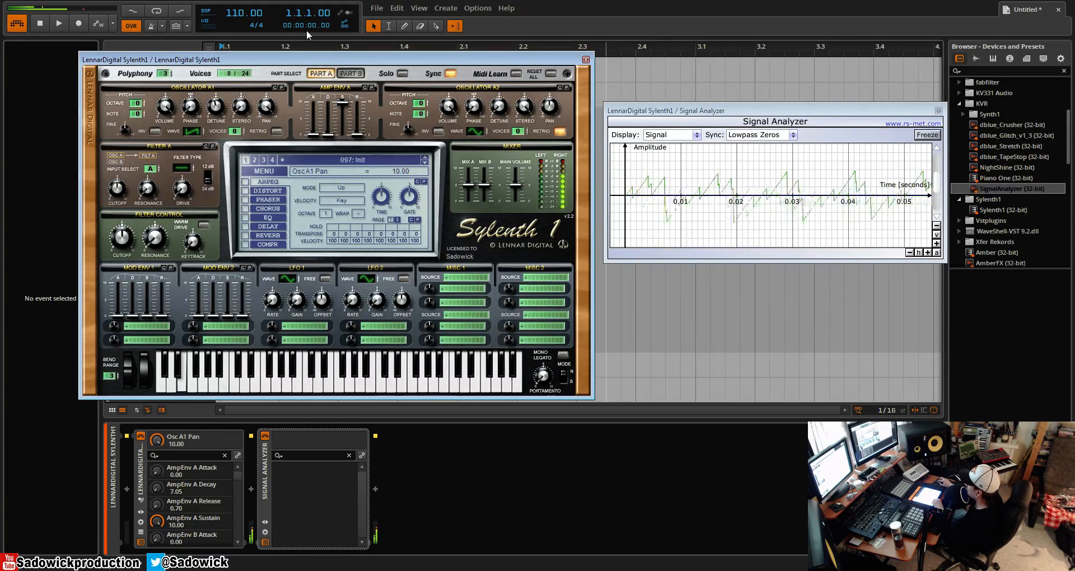
left_click(269, 105, "ctrl")
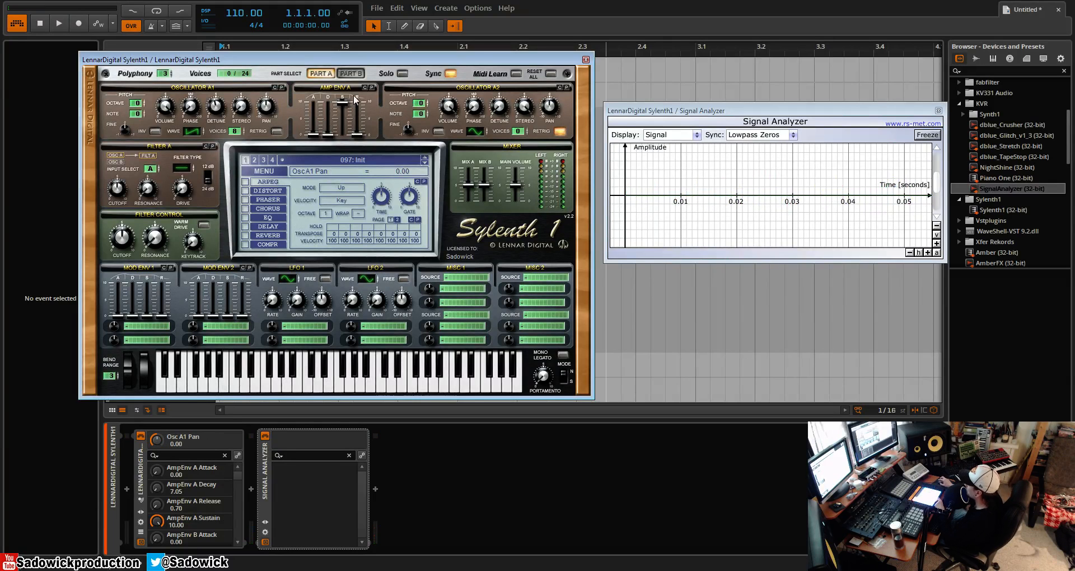
left_click_drag(125, 132, 123, 143)
- Initialize the preset again and set oscillator A1 to eight voices, detune 4.19 and retrigger off
left_click(264, 170)
left_click(276, 287)
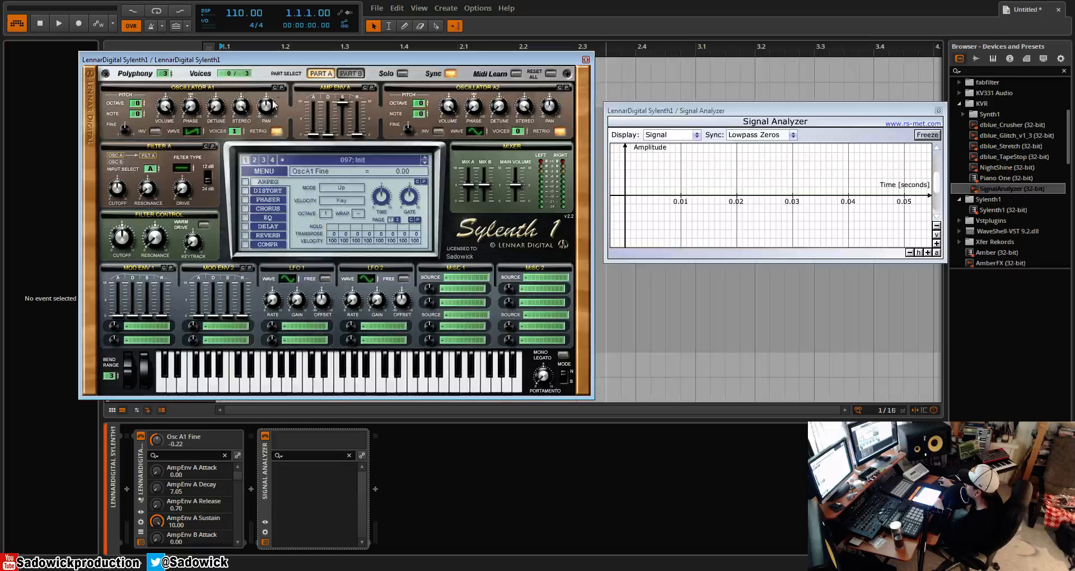
left_click_drag(234, 131, 240, 50)
left_click_drag(216, 106, 263, 133)
left_click(276, 132)
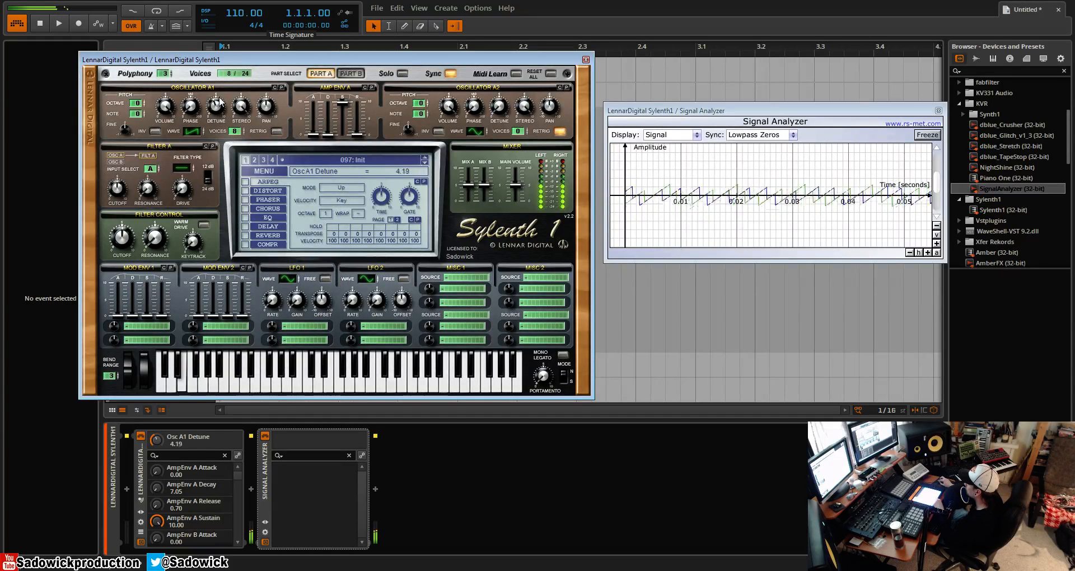
- Set oscillator A2 to a Saw wave with eight voices, detune 4.43 and retrigger off
left_click(477, 132)
left_click(477, 133)
left_click_drag(519, 131, 501, 115)
left_click(560, 131)
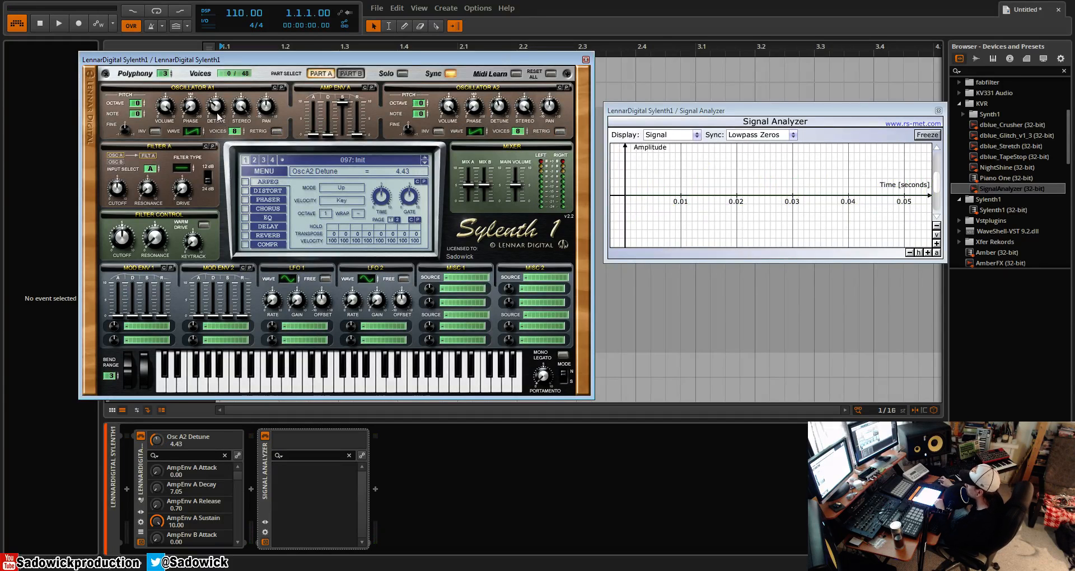
- Set oscillator A1's fine tuning to -0.23 and pan to 0.00, and oscillator A2's pan to 10.00
left_click_drag(127, 133, 126, 145)
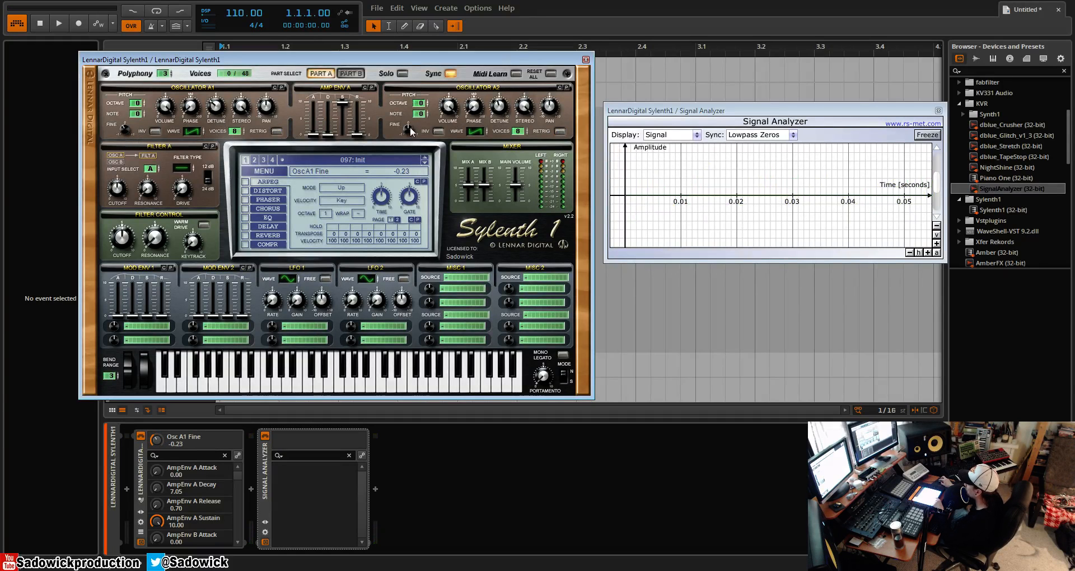
left_click(270, 109)
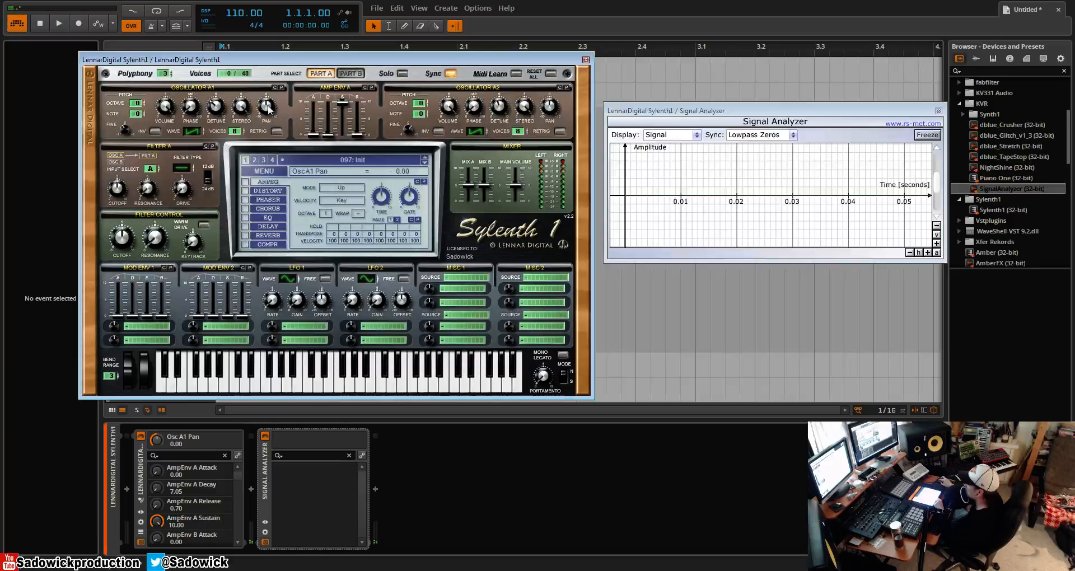
left_click(551, 107)
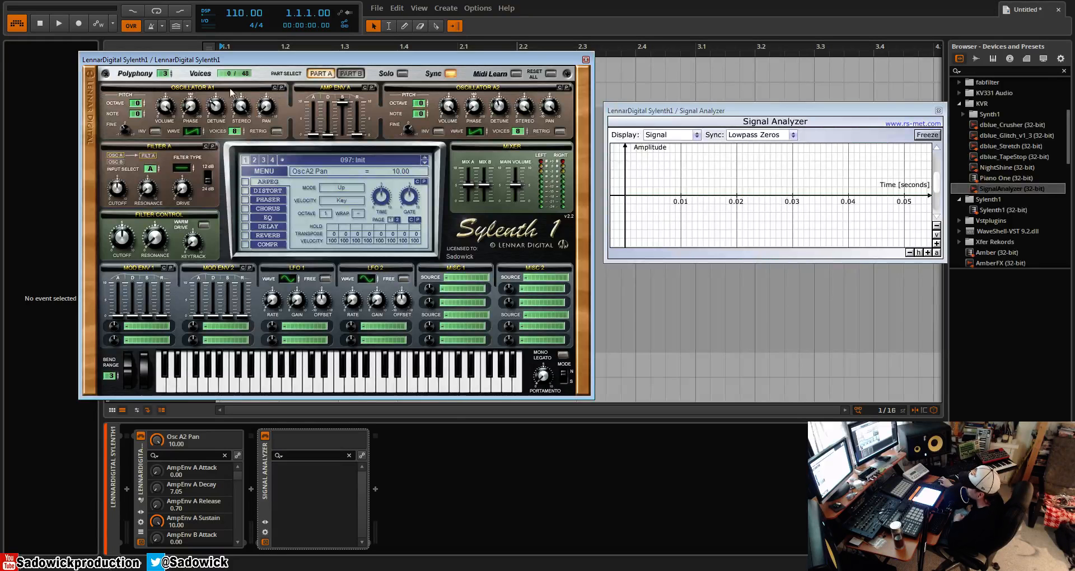
- Initialize preset 097 to discard the detuned two-oscillator saw layer
left_click(261, 172)
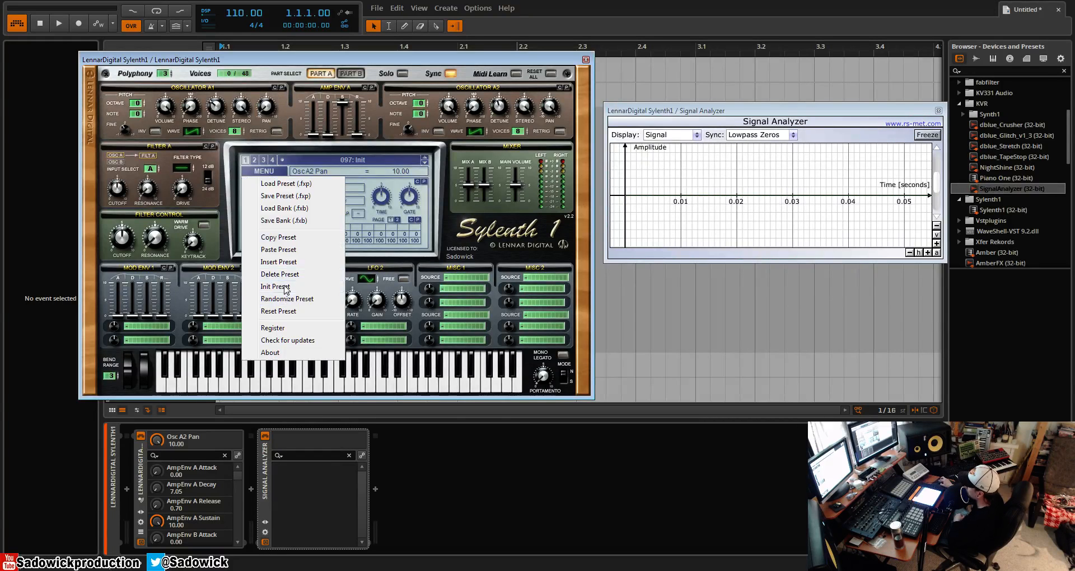
left_click(280, 286)
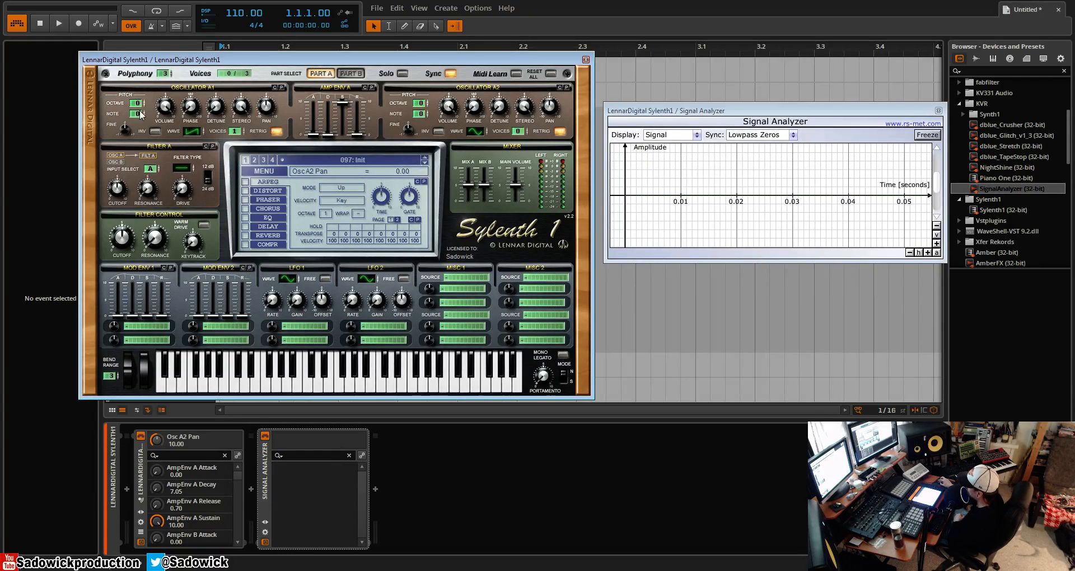
left_click(264, 171)
left_click(294, 294)
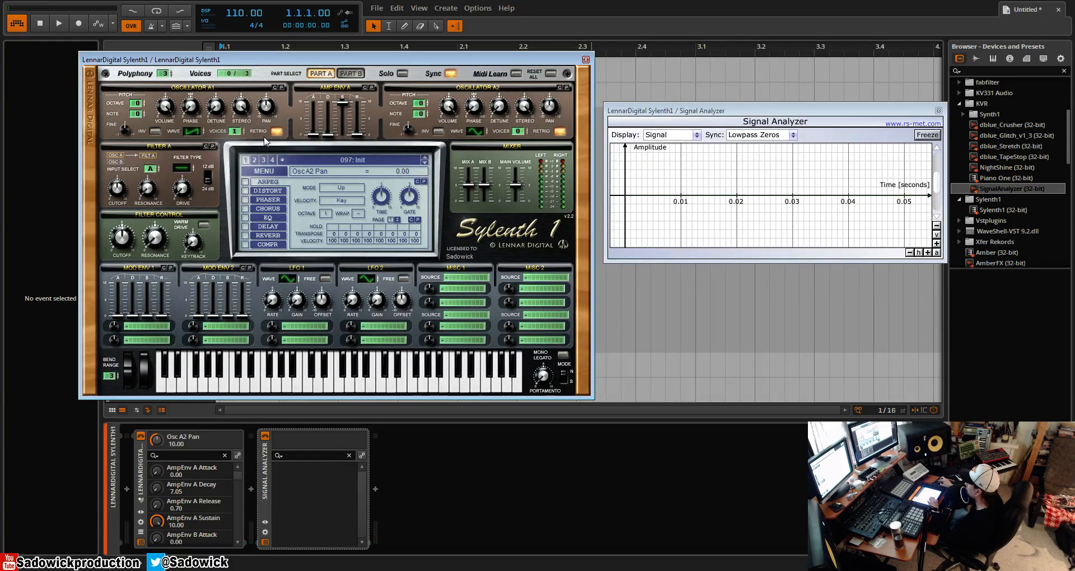
- Audition oscillator A1's Sine, Saw and Triangle waves in the signal analyzer, ending on Triangle
mouse_move(193, 134)
left_mouse_down()
mouse_move(198, 121)
mouse_move(199, 146)
left_mouse_up()
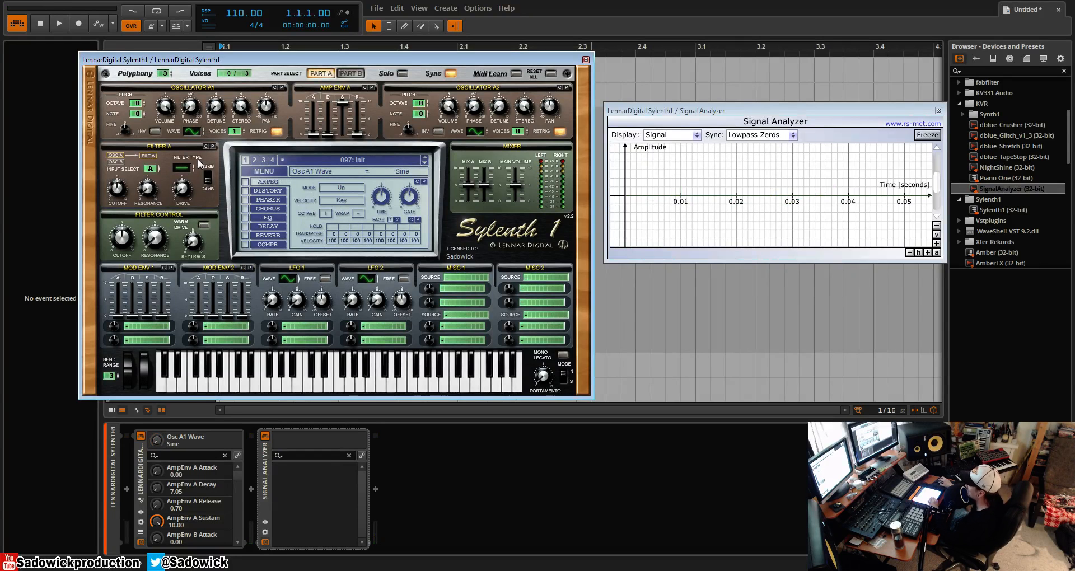
mouse_move(192, 133)
left_mouse_down()
mouse_move(205, 91)
mouse_move(187, 129)
left_mouse_up()
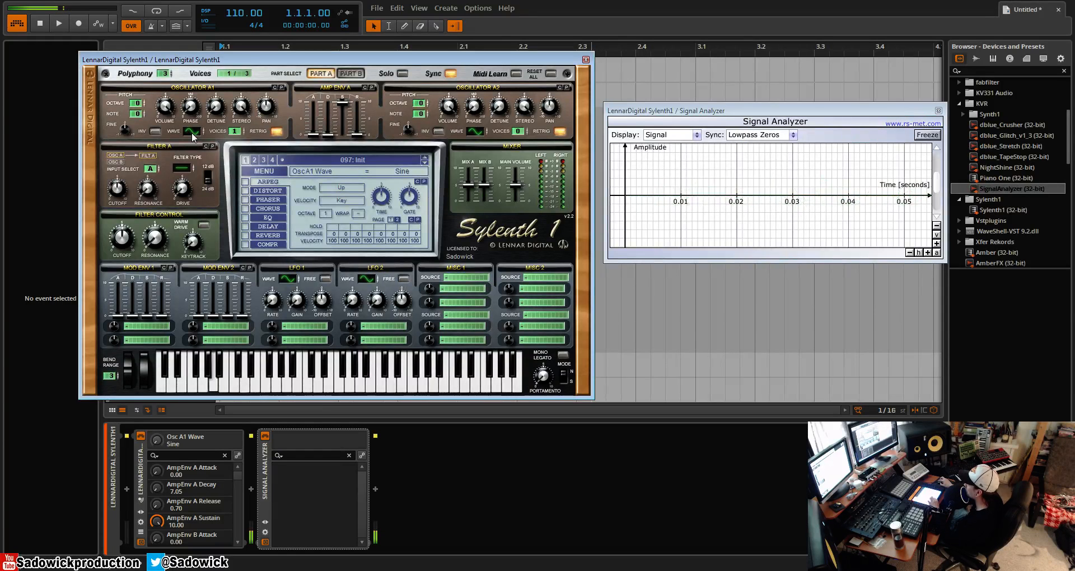
left_click_drag(193, 136, 197, 132)
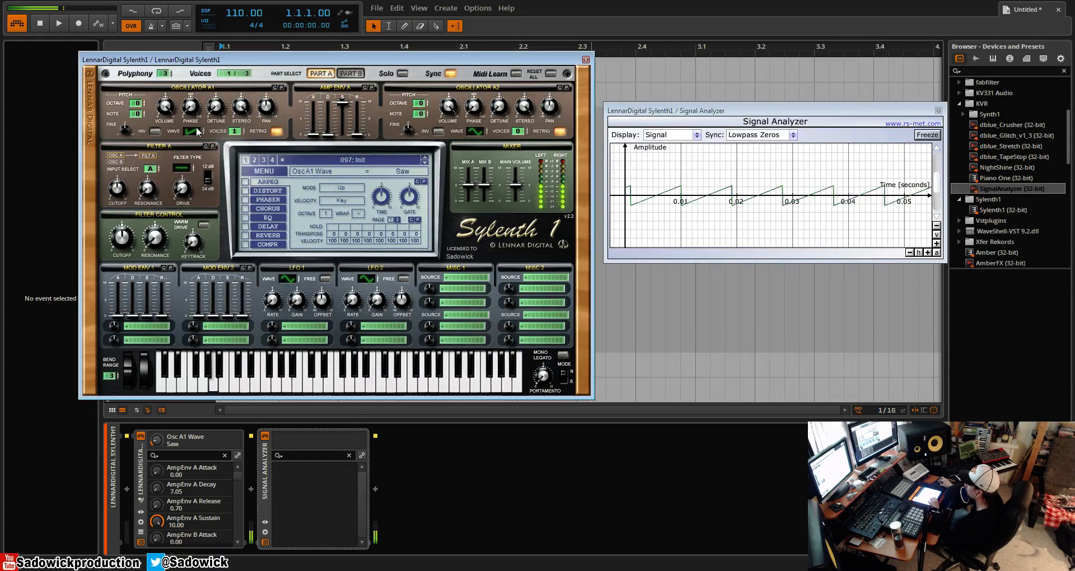
left_click_drag(193, 136, 199, 132)
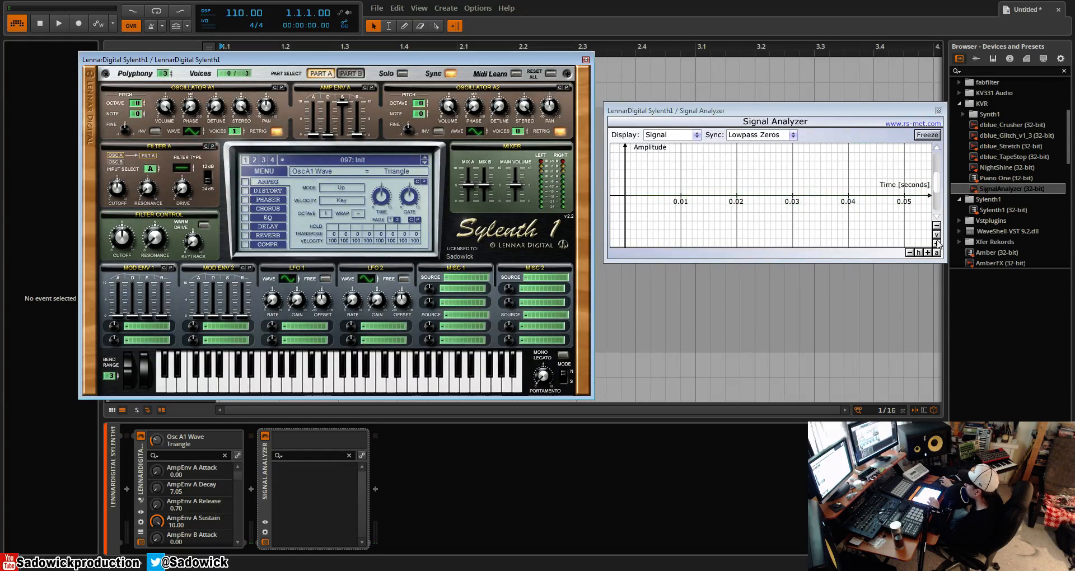
- Step oscillator A1's wave through Pulse, HPulse and QPulse to TriSaw to compare their shapes
left_click(191, 131)
left_click(191, 131)
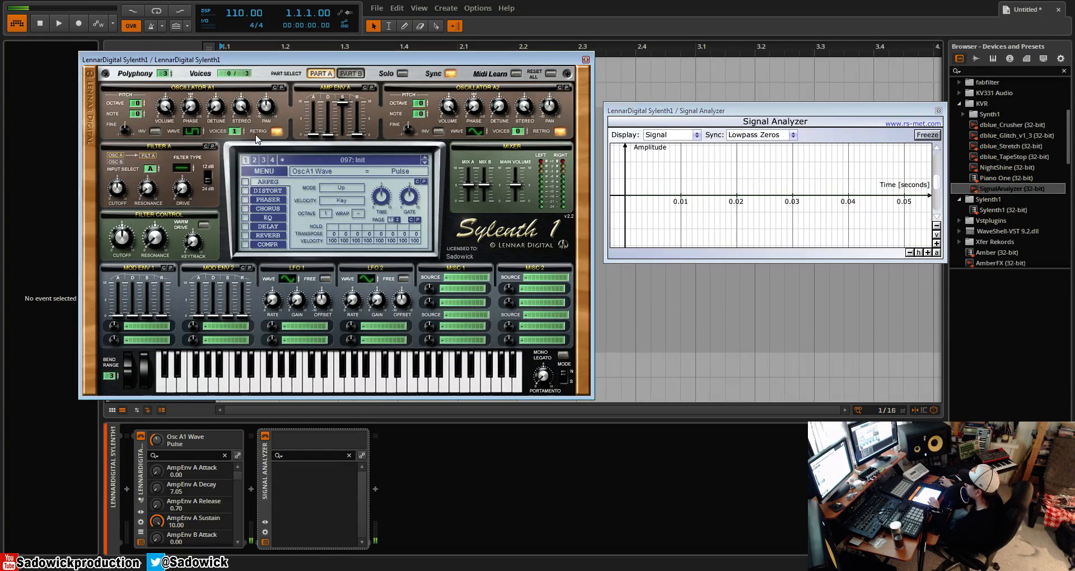
left_click(192, 131)
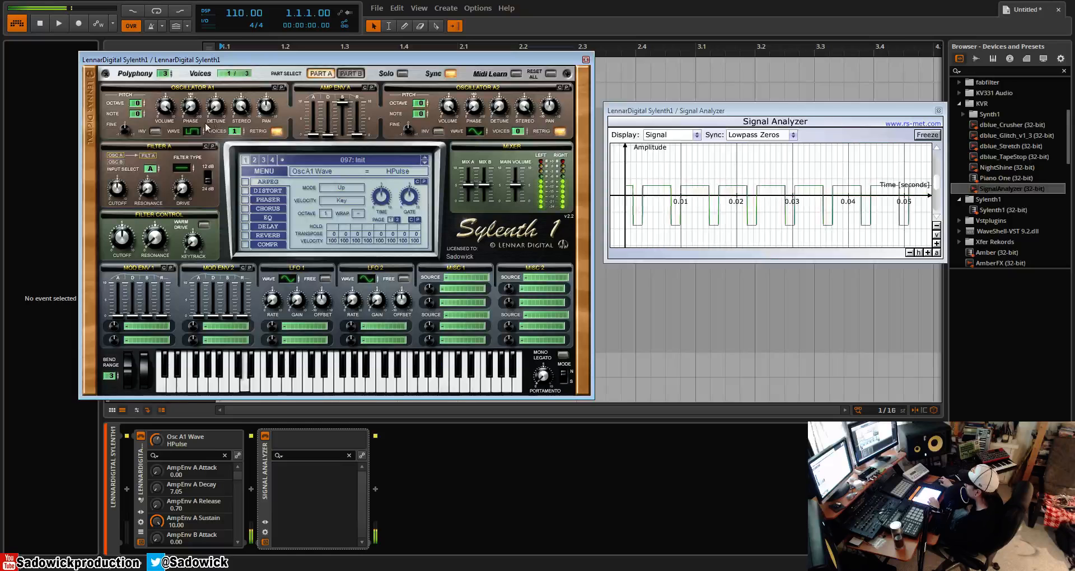
left_click(196, 131)
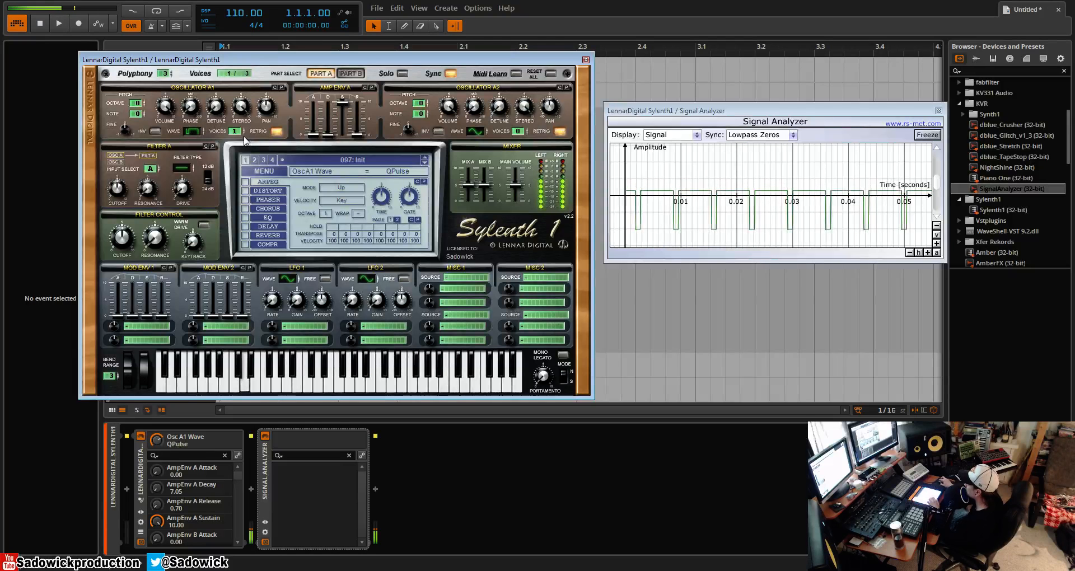
left_click(201, 128)
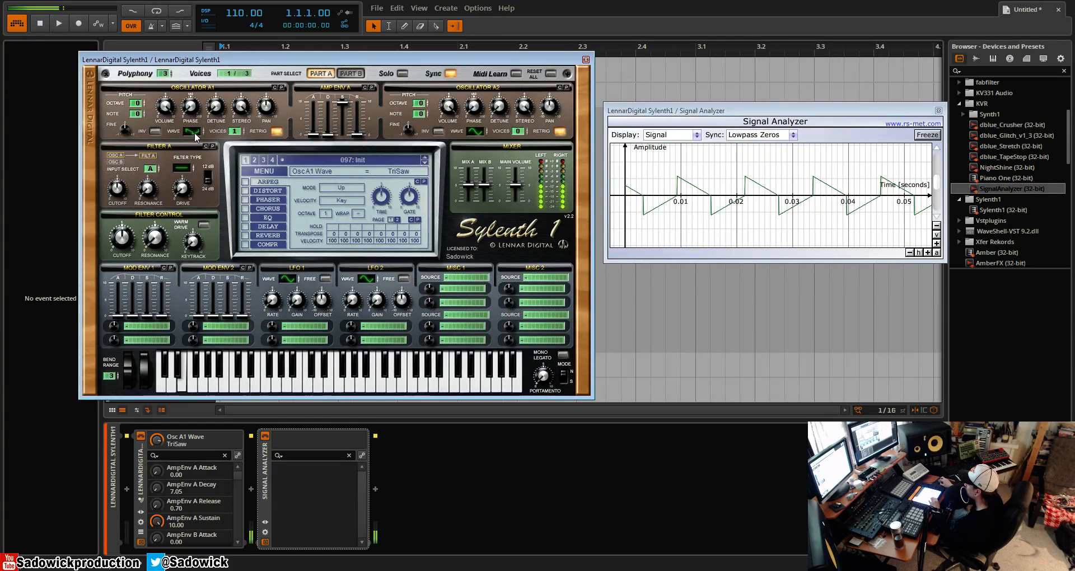
- Set oscillator A1's wave to Noise, lower its volume to 1.52 and raise it to 10.00
left_click(194, 133)
left_click(172, 113)
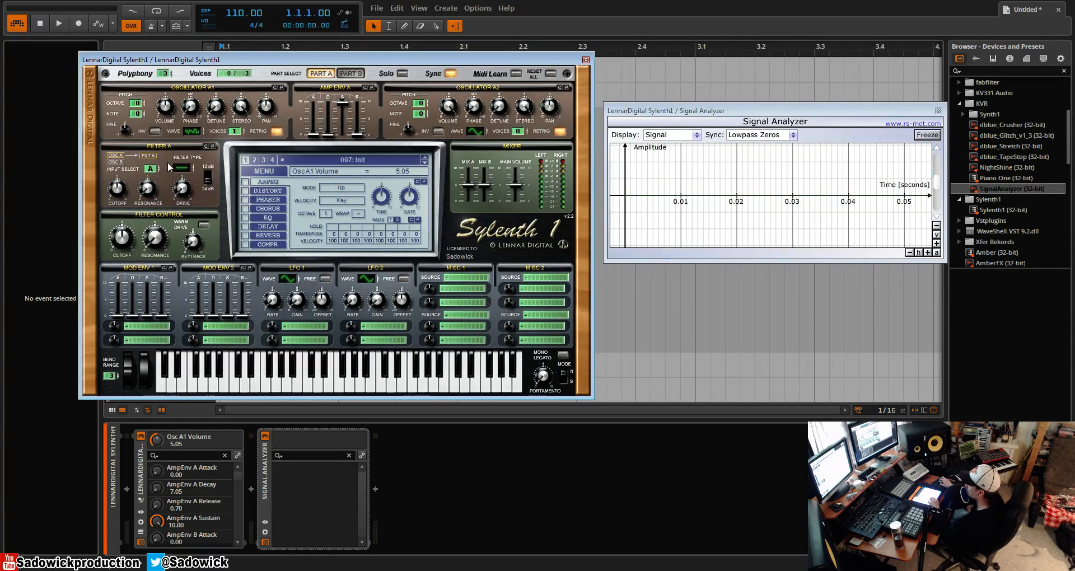
left_click_drag(169, 107, 171, 146)
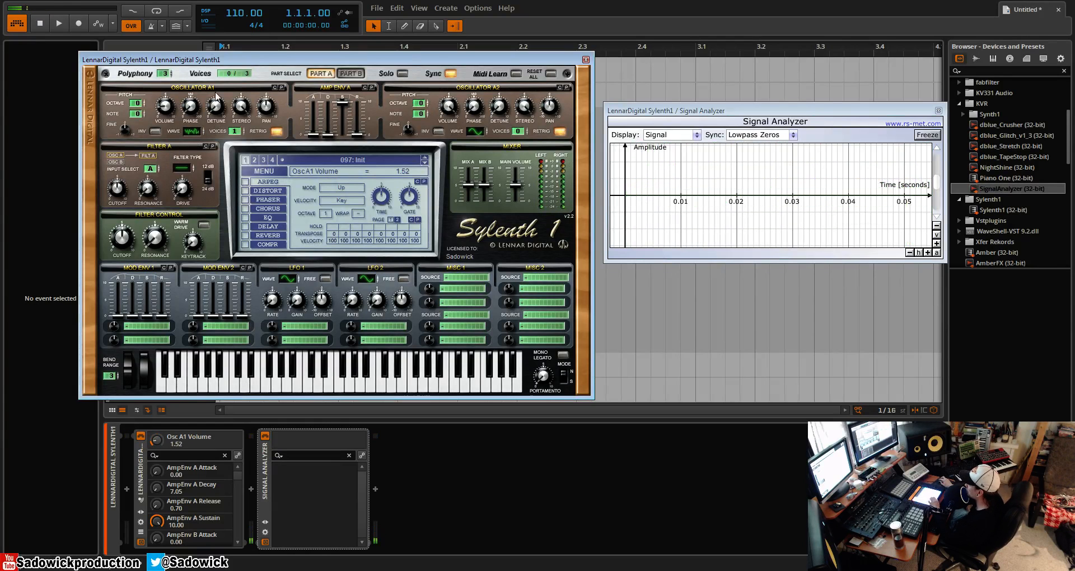
left_click_drag(175, 116, 215, 3)
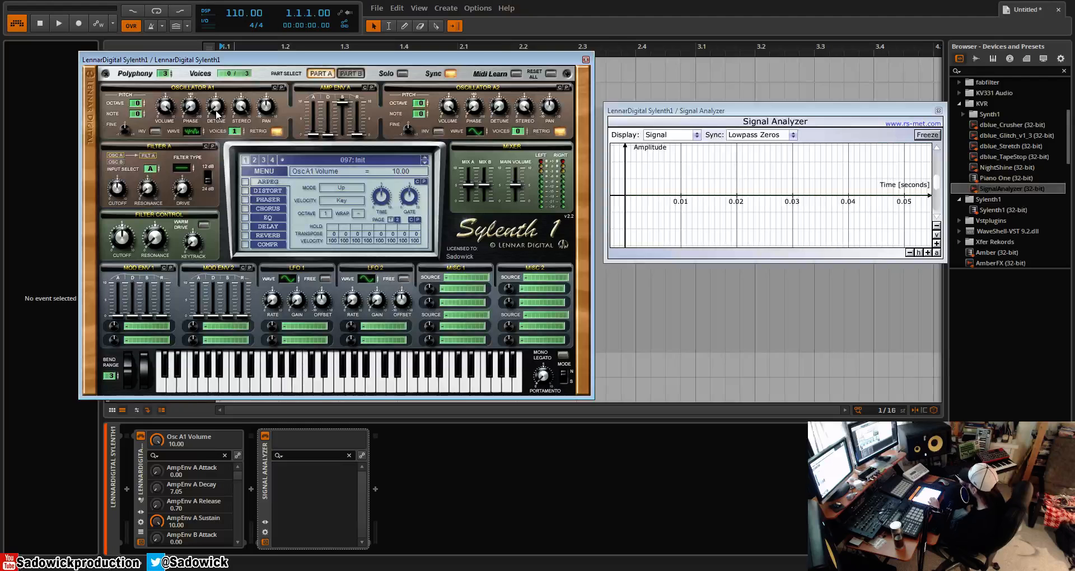